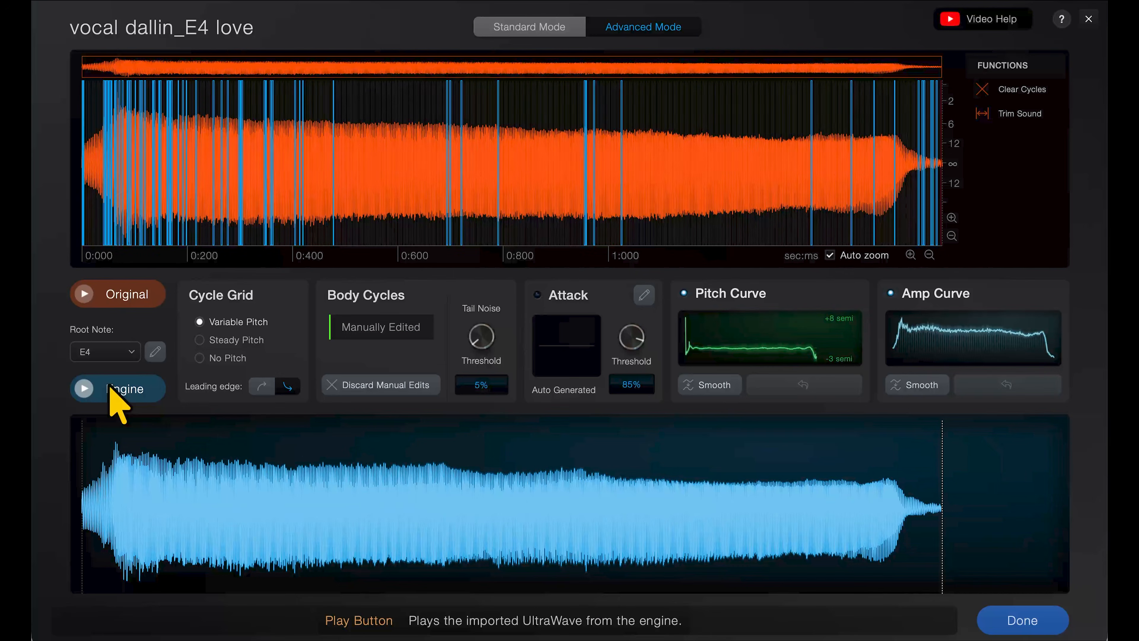
Play the imported vocal UltraWave from the engine.
{"action": "left_click", "coordinate": [111, 387]}
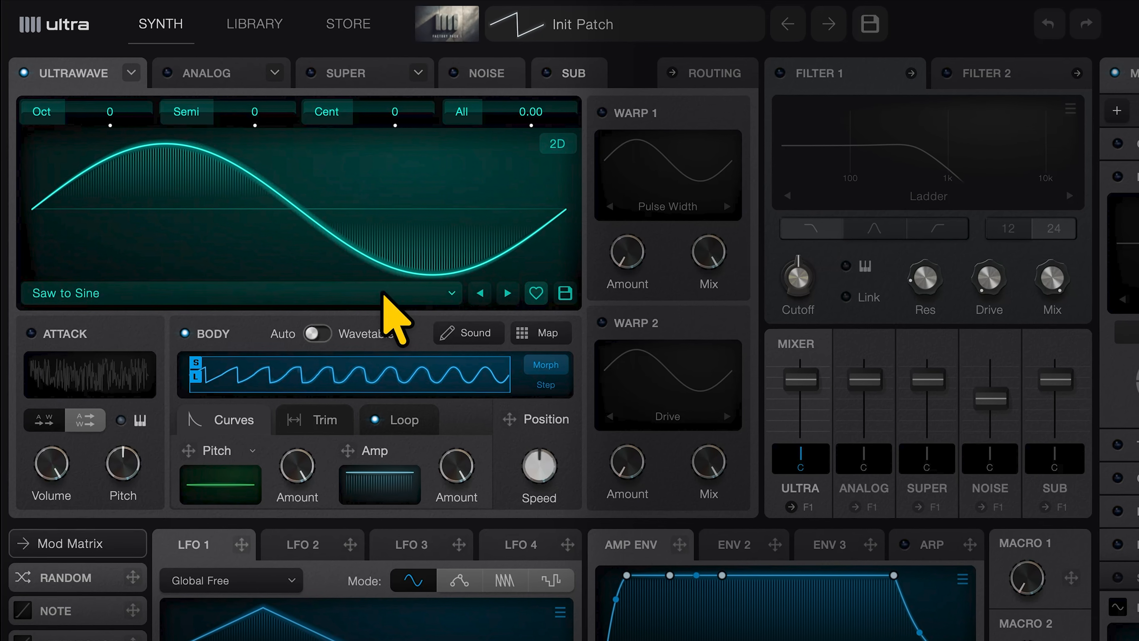
Import Cello2.wav as an UltraWave using the Create a new Patch option and Automatic import.
{"action": "left_click", "coordinate": [382, 294]}
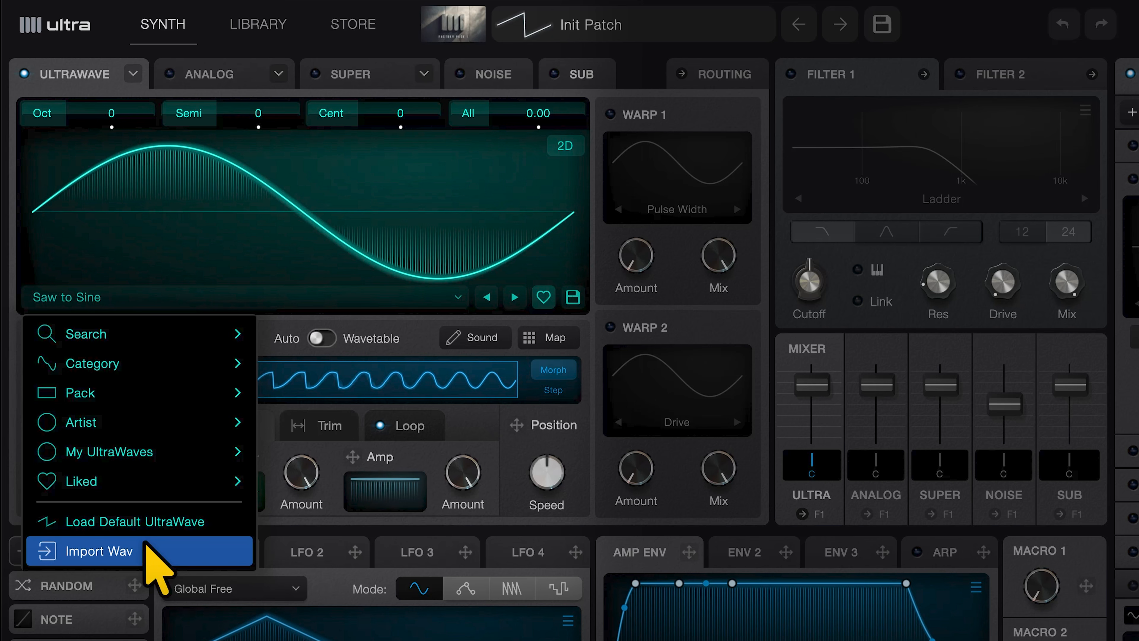
{"action": "left_click_drag", "start_coordinate": [815, 259], "coordinate": [397, 211]}
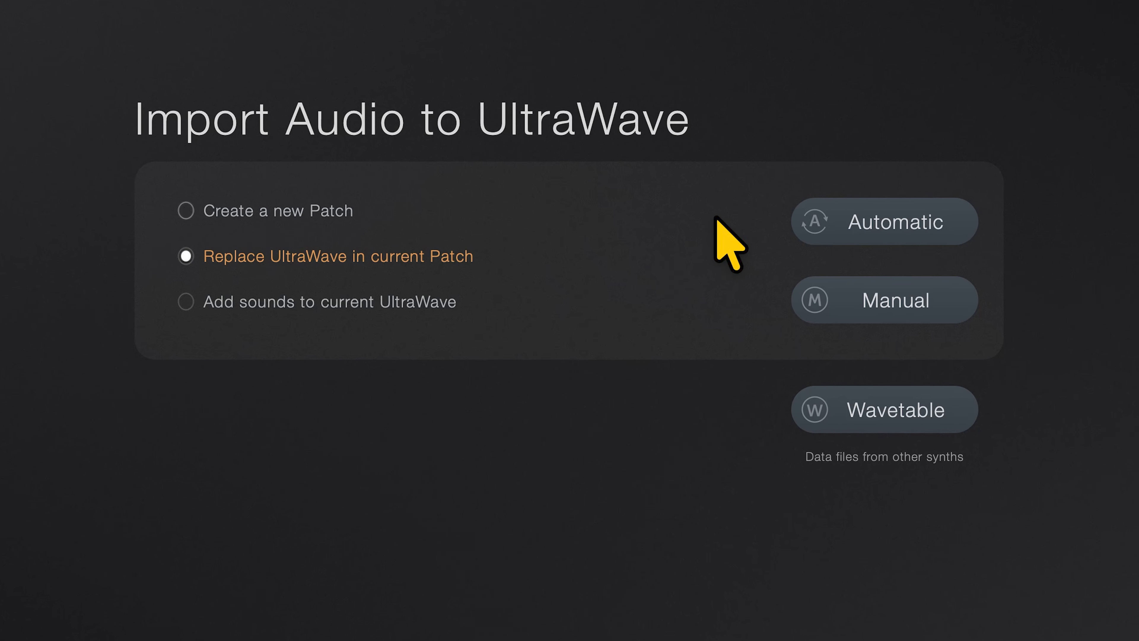
{"action": "left_click", "coordinate": [301, 204]}
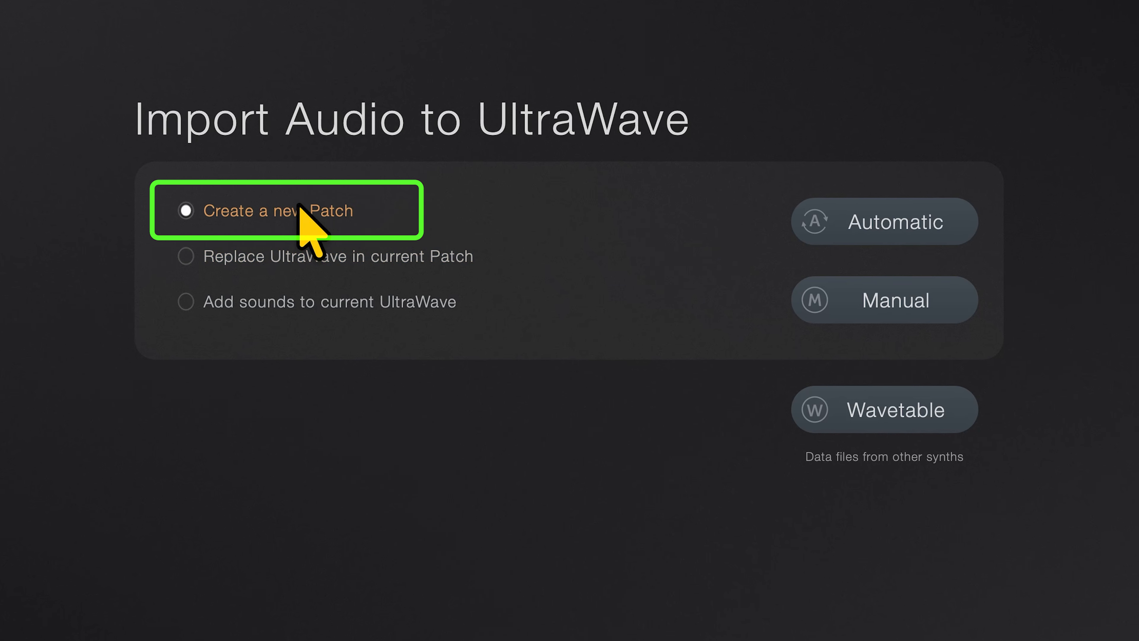
{"action": "left_click", "coordinate": [837, 225]}
{"action": "left_click", "coordinate": [392, 254]}
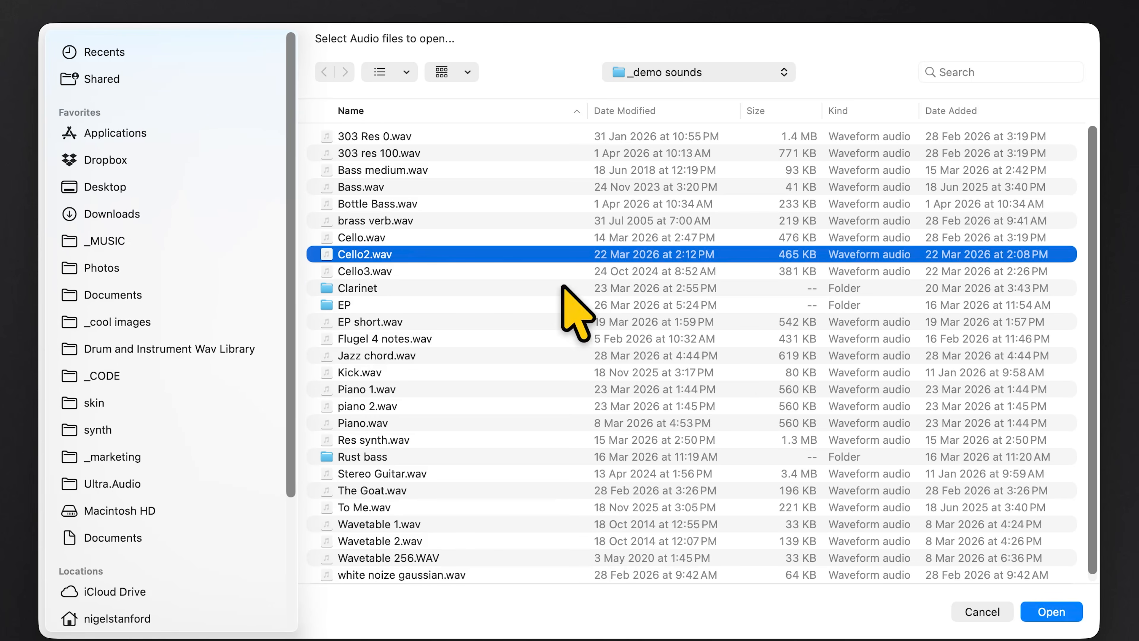
{"action": "left_click", "coordinate": [1032, 610]}
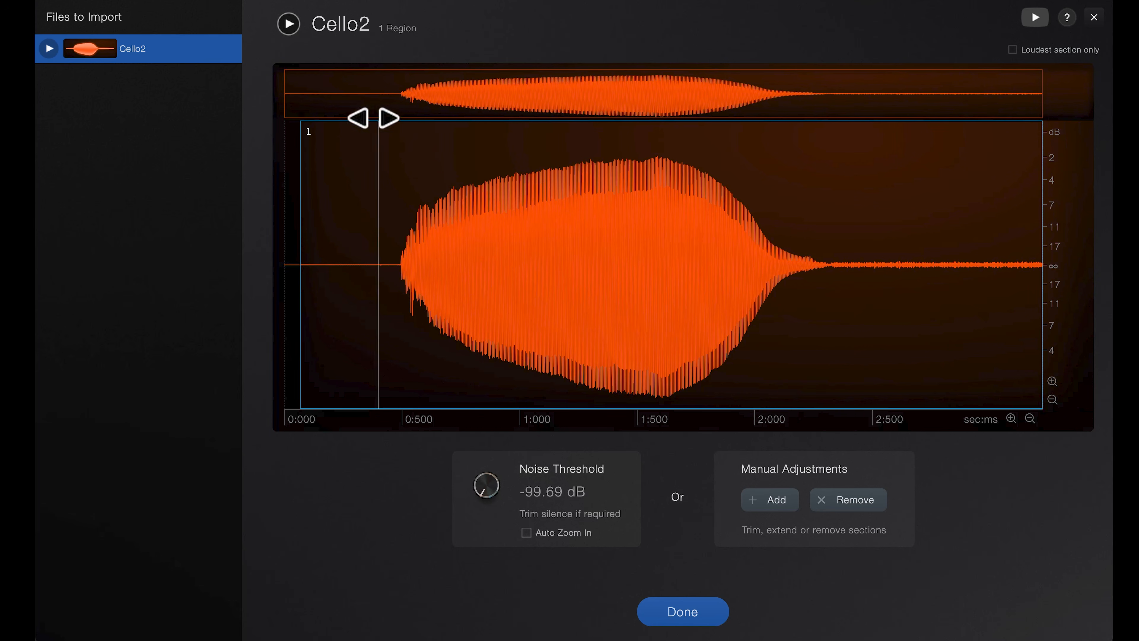
Preview the Cello2 sample and set its noise threshold to -22.79 dB to trim the silence.
{"action": "left_click", "coordinate": [289, 24]}
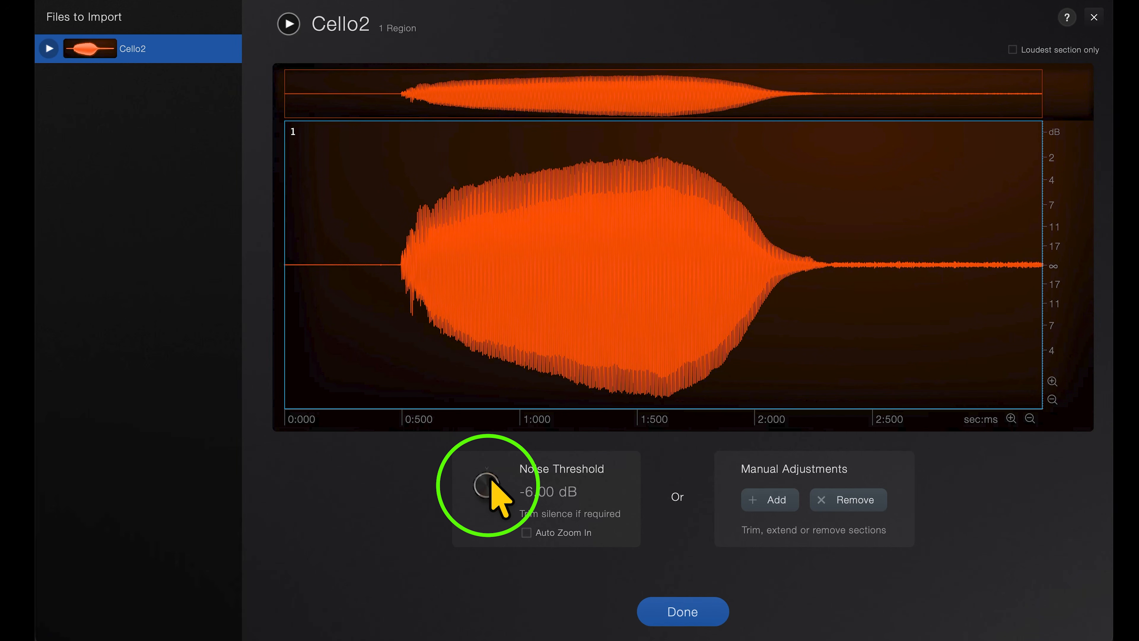
{"action": "mouse_move", "coordinate": [492, 481]}
{"action": "left_mouse_down"}
{"action": "mouse_move", "coordinate": [492, 525]}
{"action": "mouse_move", "coordinate": [492, 481]}
{"action": "left_mouse_up"}
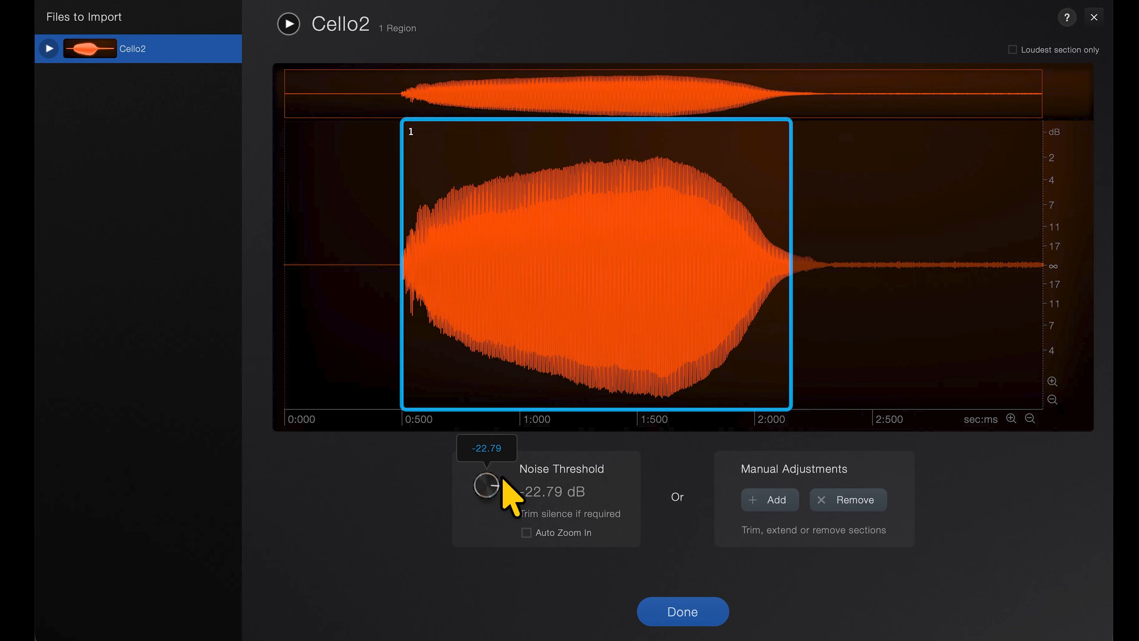
Remove the region's tail from about 1.97 s, add it back out to about 2.33 s, and accept the trimming.
{"action": "mouse_move", "coordinate": [746, 320]}
{"action": "left_mouse_down"}
{"action": "mouse_move", "coordinate": [797, 322]}
{"action": "mouse_move", "coordinate": [819, 341]}
{"action": "left_mouse_up"}
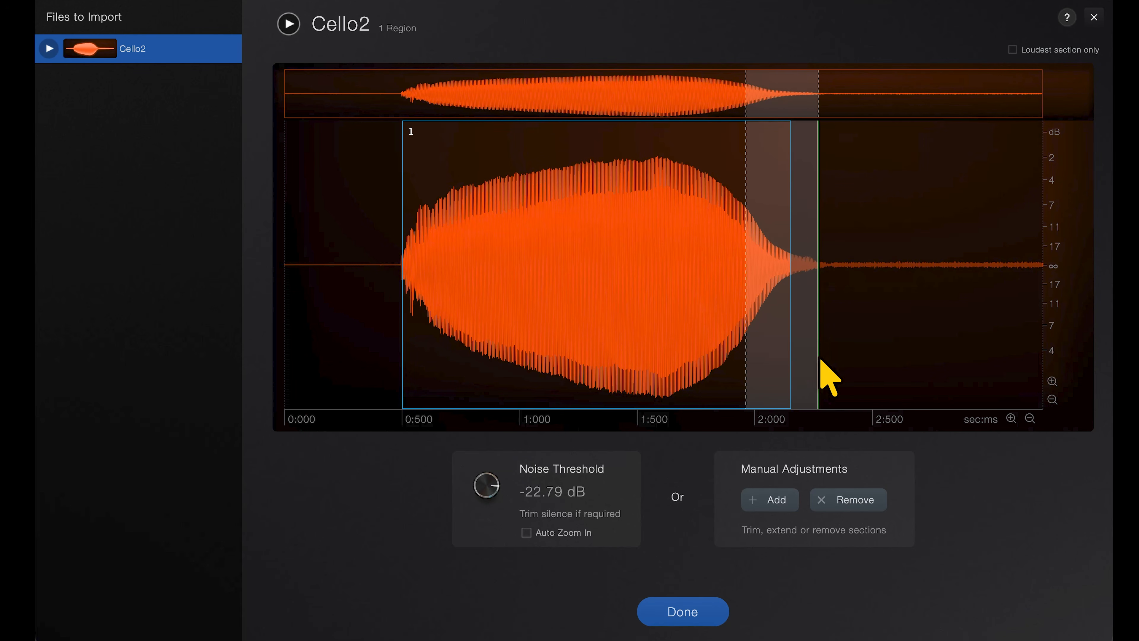
{"action": "left_click", "coordinate": [837, 498]}
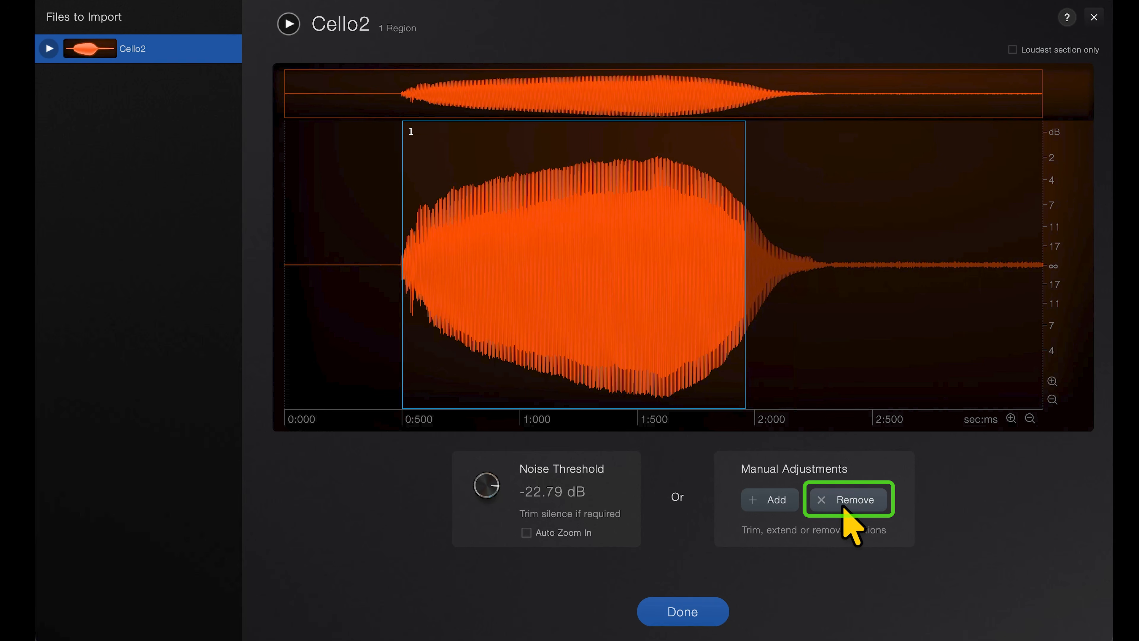
{"action": "left_click_drag", "start_coordinate": [682, 325], "coordinate": [831, 325]}
{"action": "left_click", "coordinate": [769, 499]}
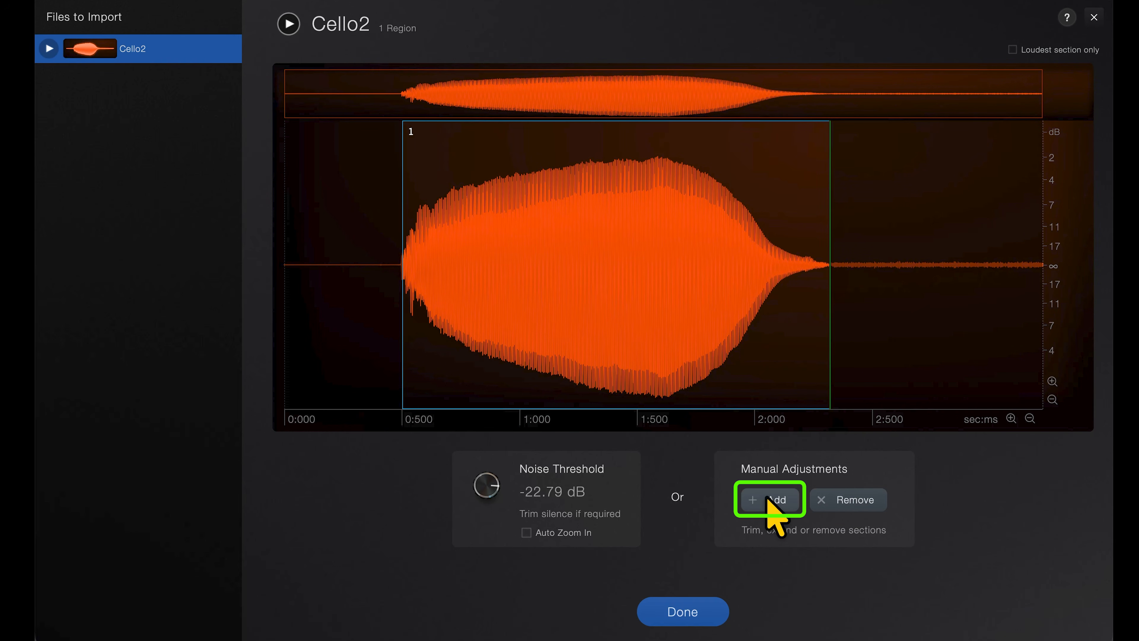
{"action": "left_click", "coordinate": [702, 612]}
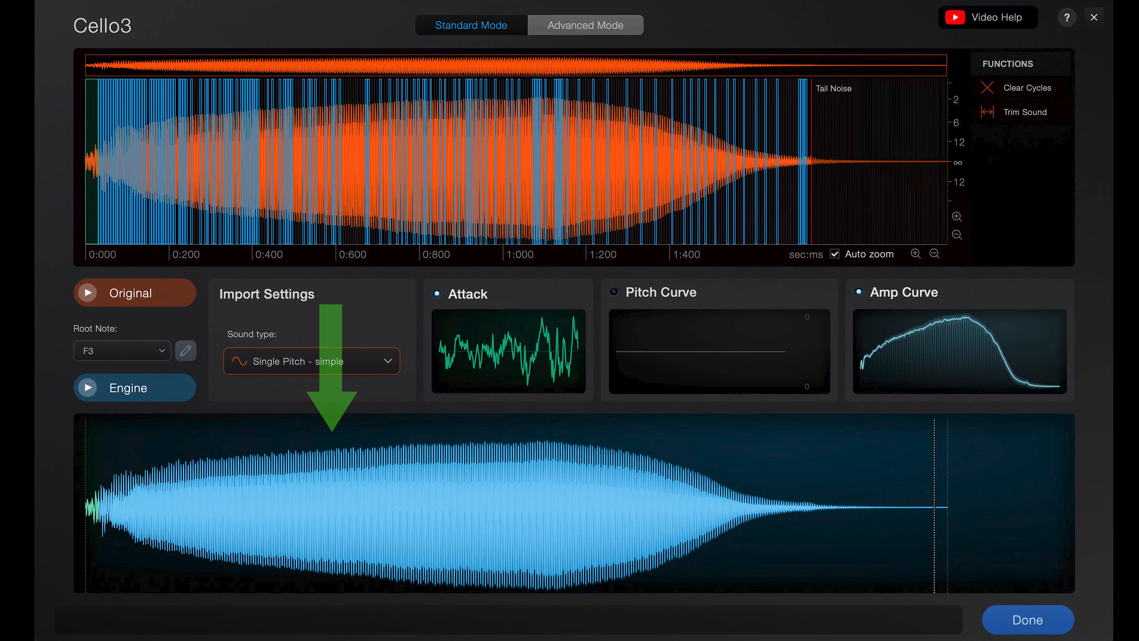
Play the original Cello3 sample and its engine version to compare how they sound.
{"action": "key", "text": "space"}
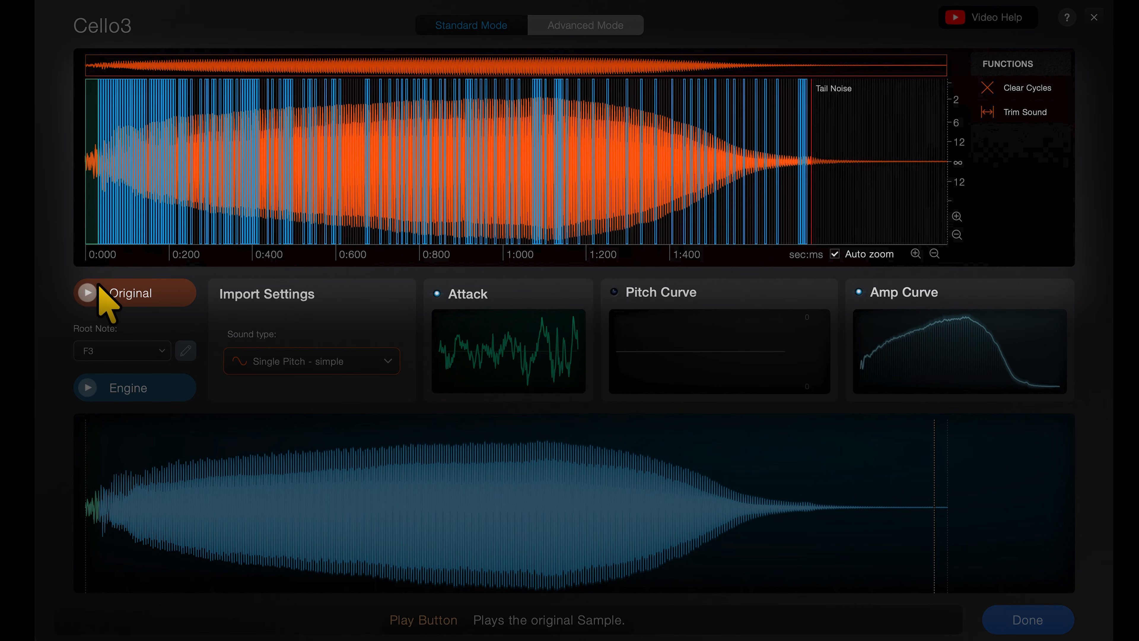
{"action": "left_click", "coordinate": [99, 287]}
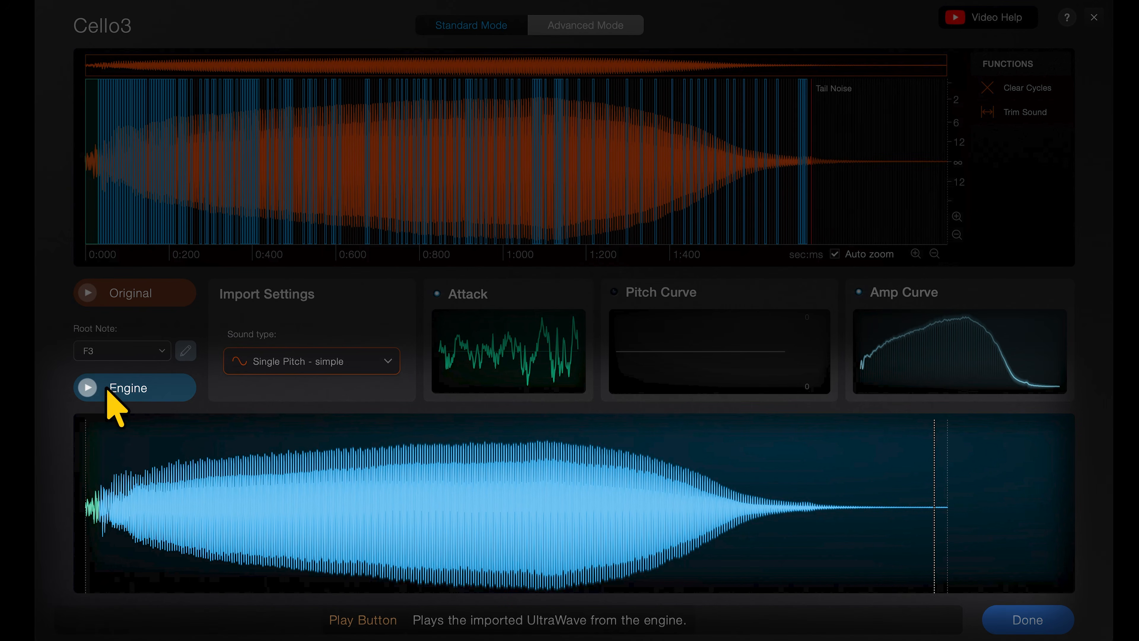
{"action": "left_click", "coordinate": [108, 390]}
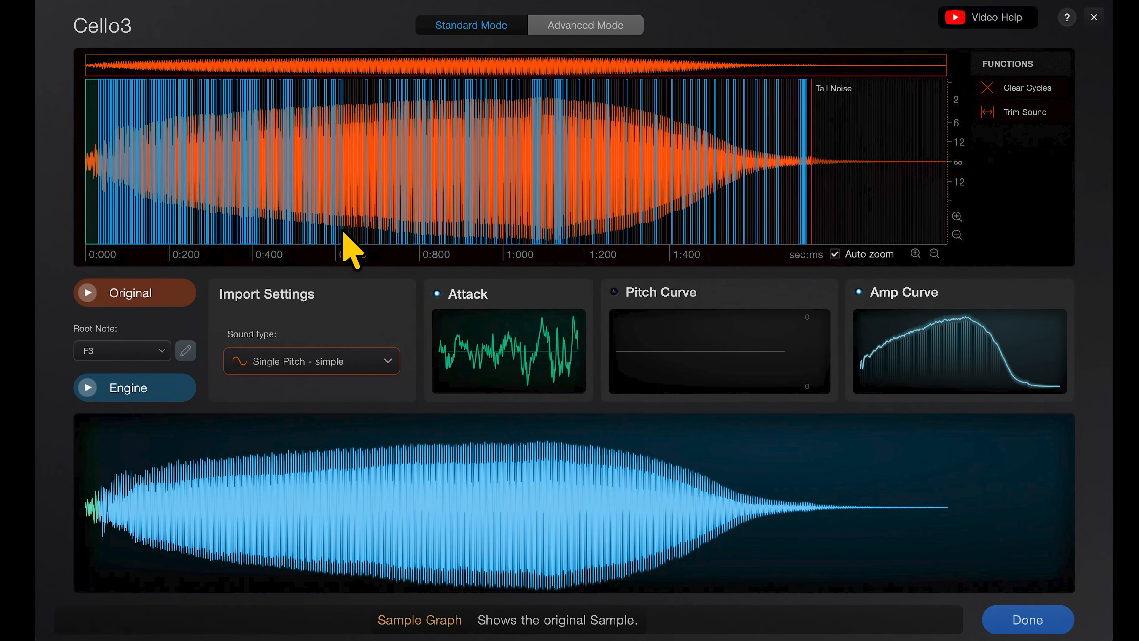
Examine the individual wave cycles around 0:600 in the Cello3 sample graph.
{"action": "scroll", "coordinate": [341, 230], "scroll_direction": "up", "scroll_amount": 6}
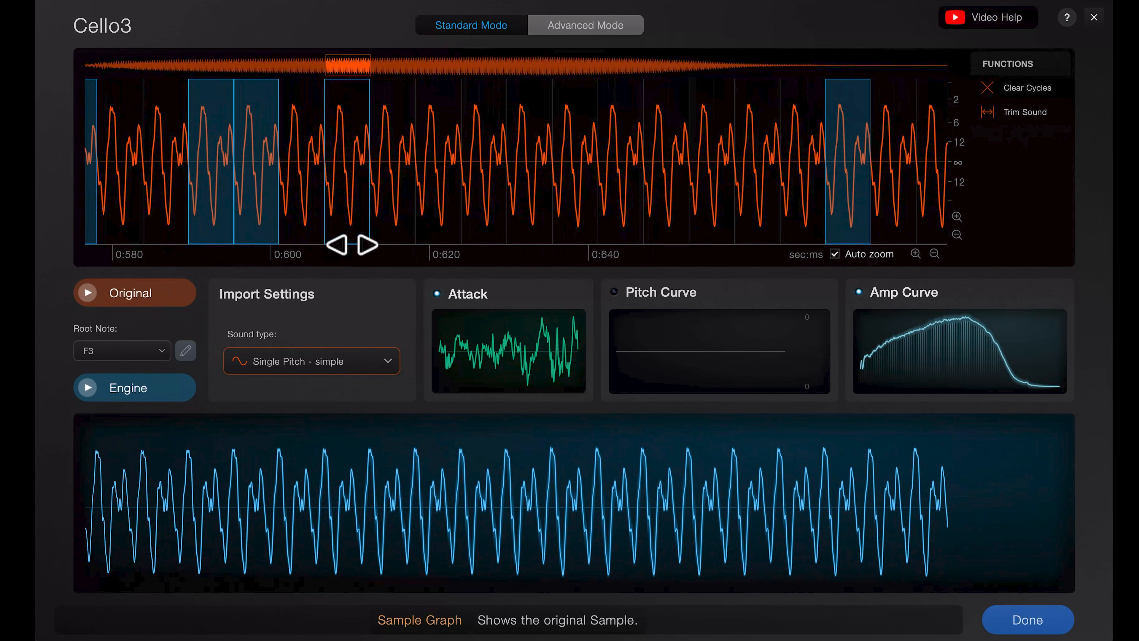
{"action": "left_click_drag", "start_coordinate": [372, 252], "coordinate": [252, 251]}
{"action": "scroll", "coordinate": [224, 226], "scroll_direction": "up", "scroll_amount": 1}
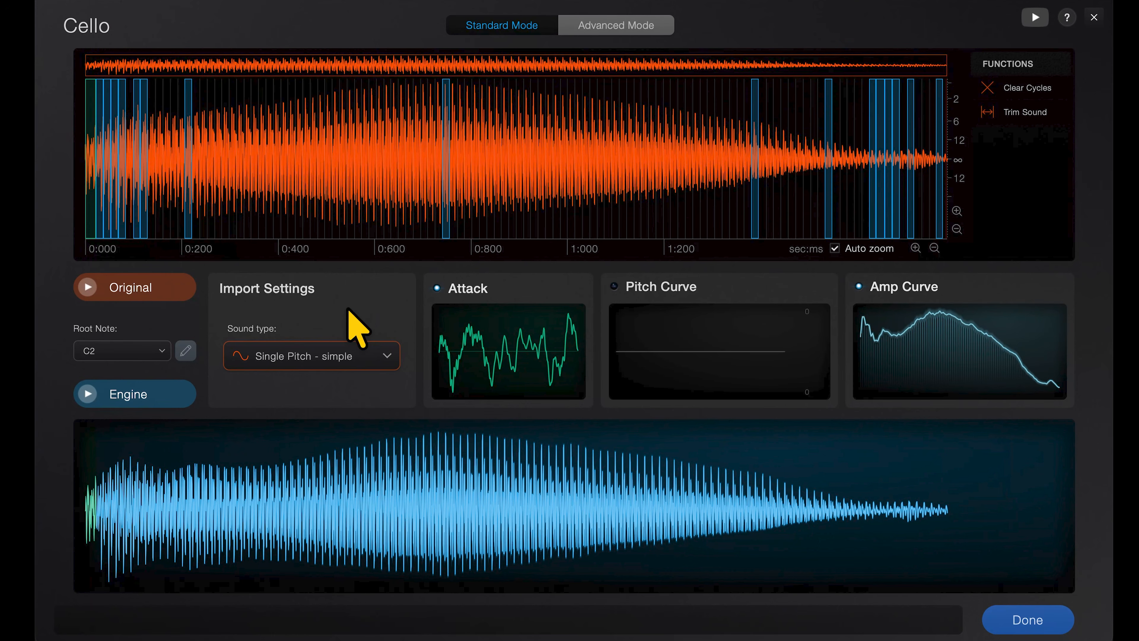
Open the sound type choices for the Cello import.
{"action": "left_click", "coordinate": [345, 354]}
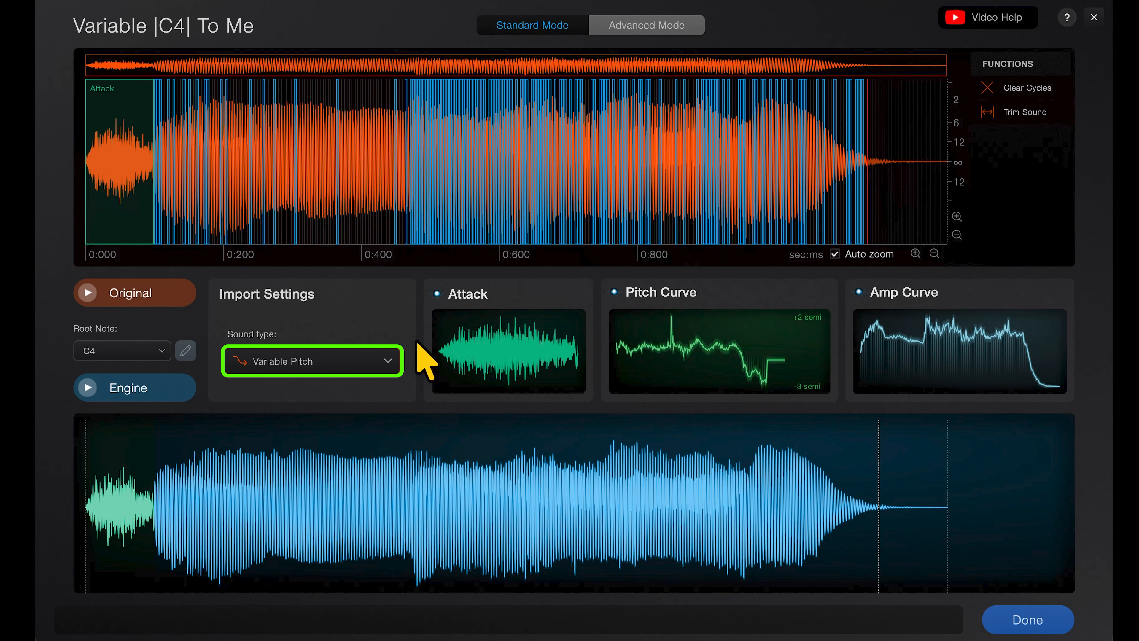
Check the engine version of the To Me sample where the attack meets the body, and switch off the Attack.
{"action": "left_click", "coordinate": [155, 391]}
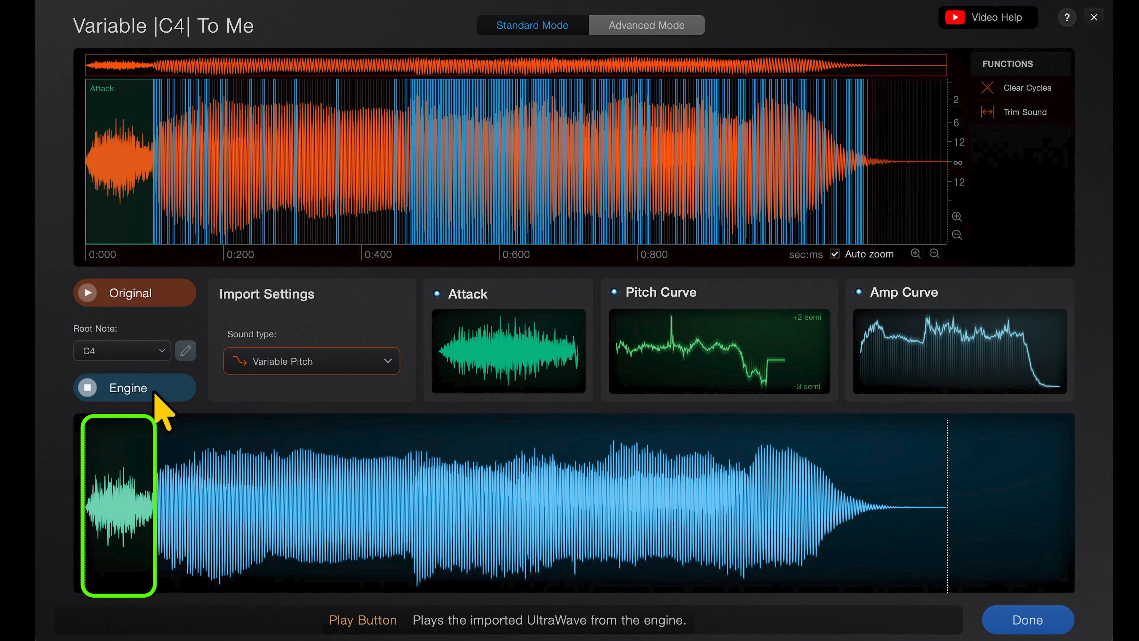
{"action": "left_click", "coordinate": [155, 391]}
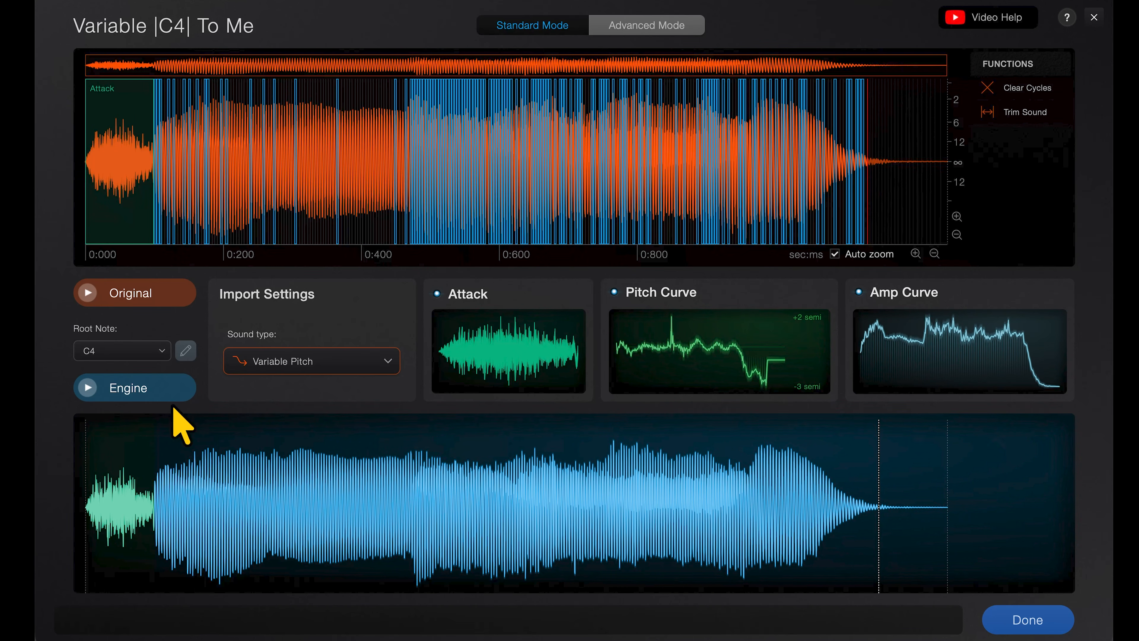
{"action": "scroll", "coordinate": [150, 514], "scroll_direction": "up", "scroll_amount": 10}
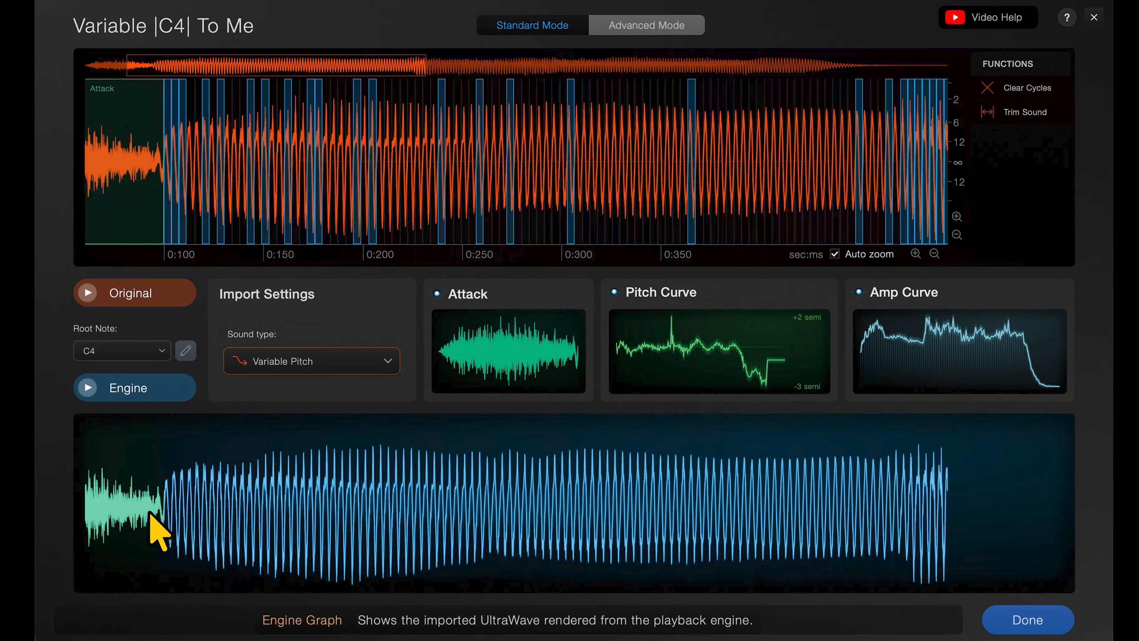
{"action": "scroll", "coordinate": [151, 516], "scroll_direction": "up", "scroll_amount": 5}
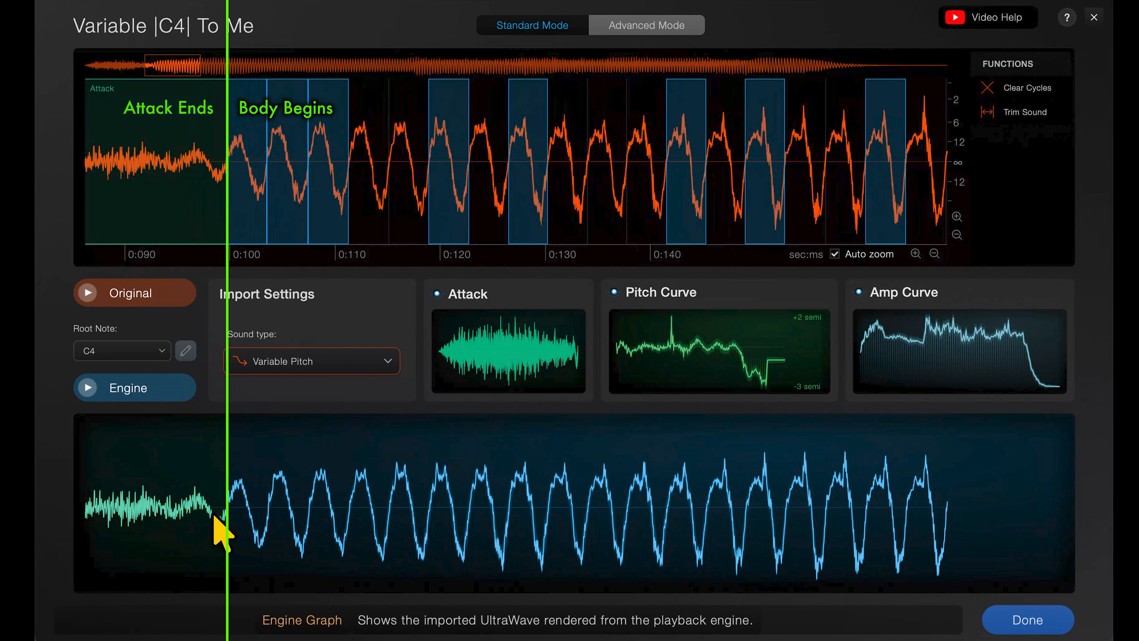
{"action": "scroll", "coordinate": [215, 521], "scroll_direction": "down", "scroll_amount": 15}
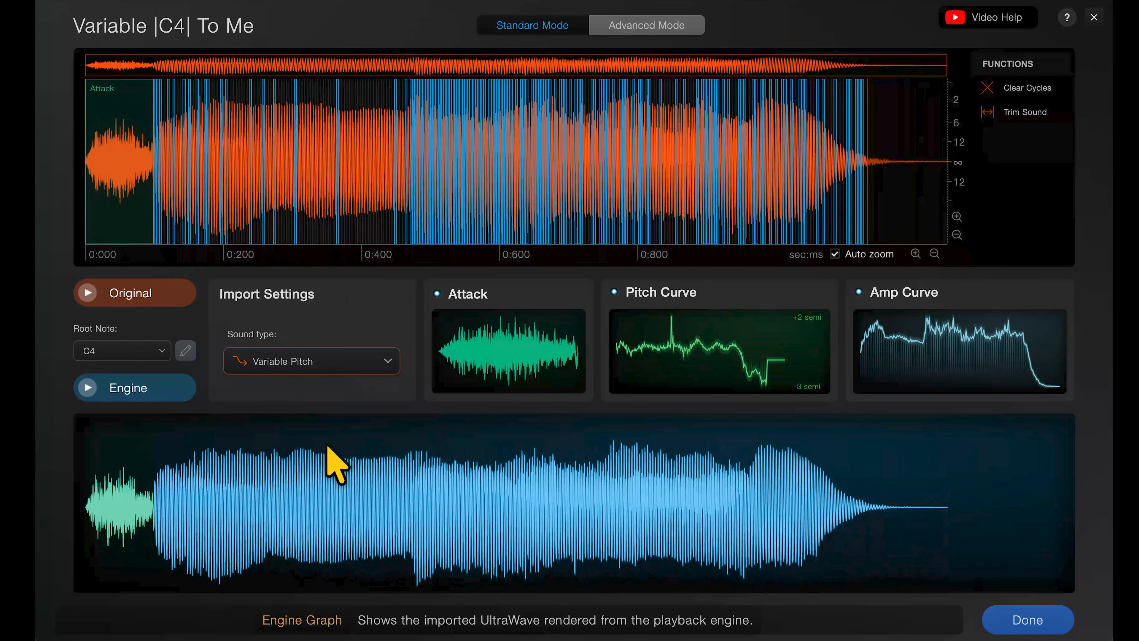
{"action": "left_click", "coordinate": [437, 294]}
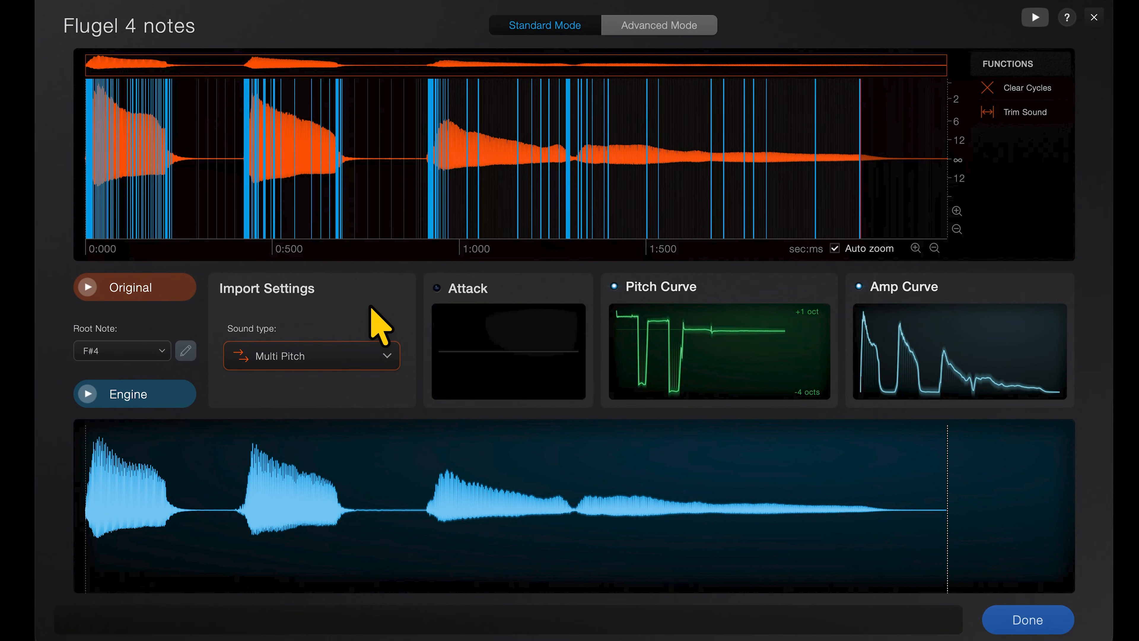
Disable the Pitch Curve of Flugel 4 notes and compare the engine playback with and without it.
{"action": "left_click", "coordinate": [162, 395]}
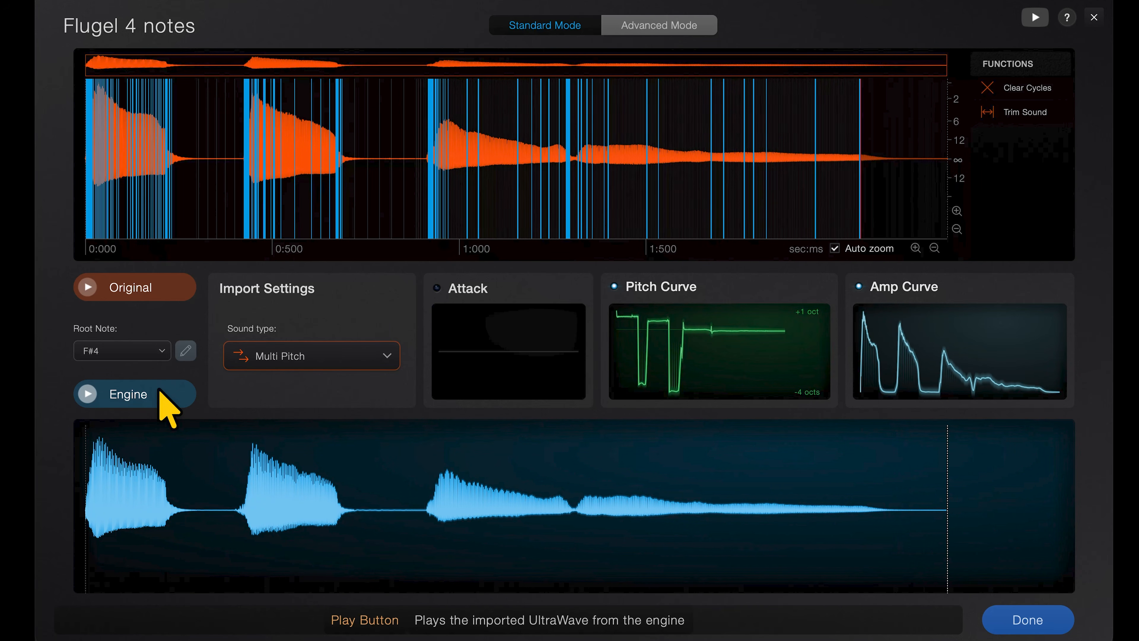
{"action": "left_click", "coordinate": [614, 287]}
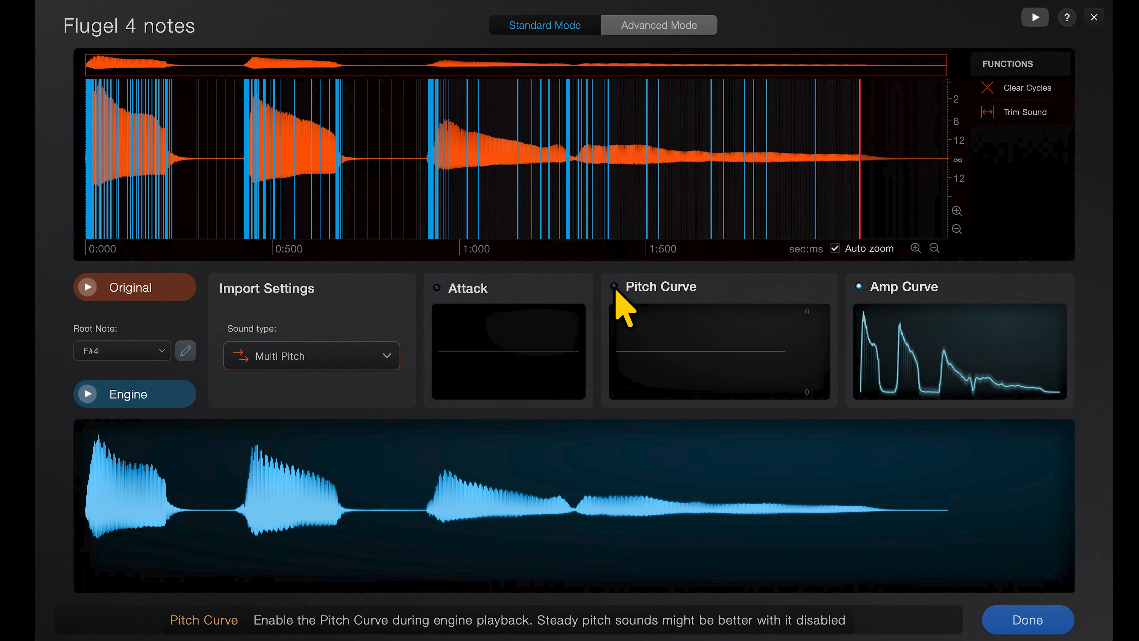
{"action": "left_click", "coordinate": [167, 390]}
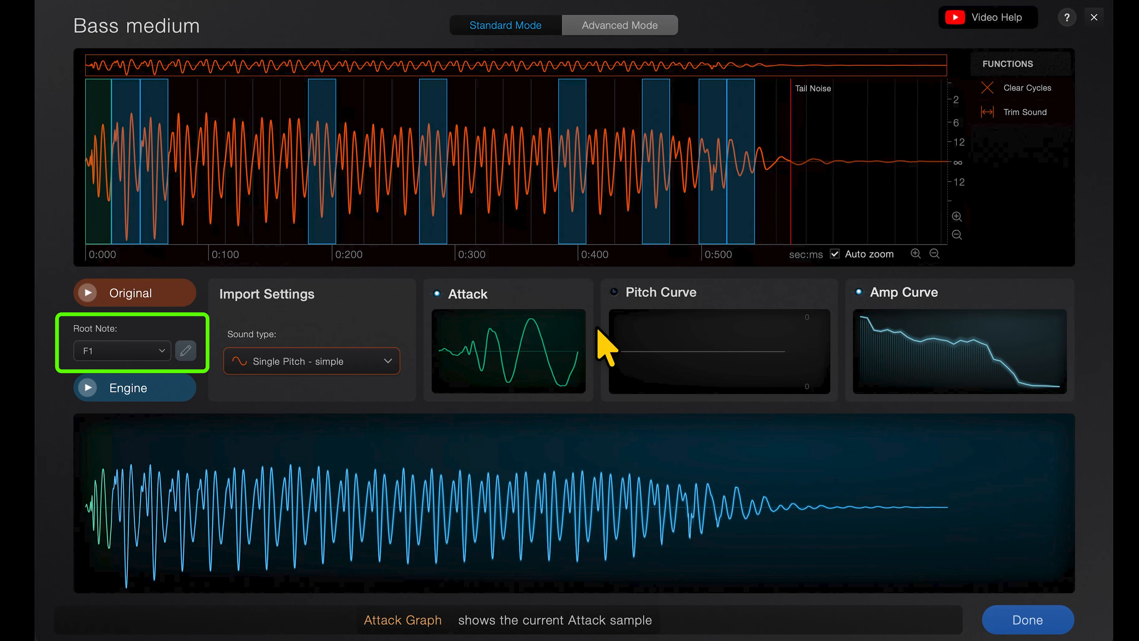
Play the Res synth sample and examine its cycles up close in the sample graph.
{"action": "scroll", "coordinate": [331, 224], "scroll_direction": "up", "scroll_amount": 5}
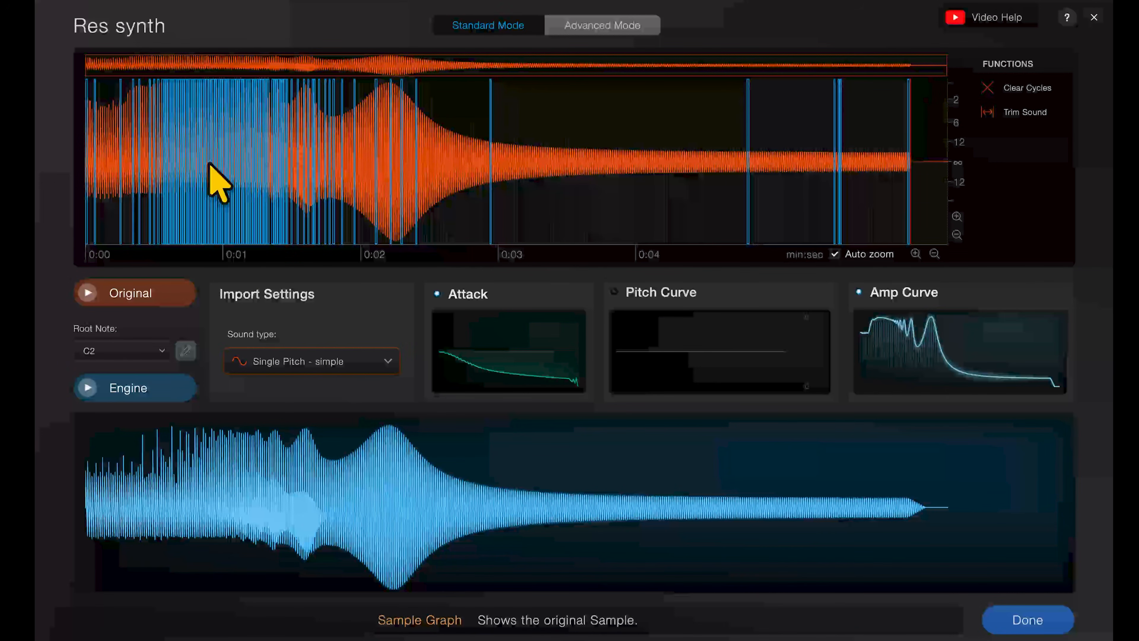
{"action": "key", "text": "space"}
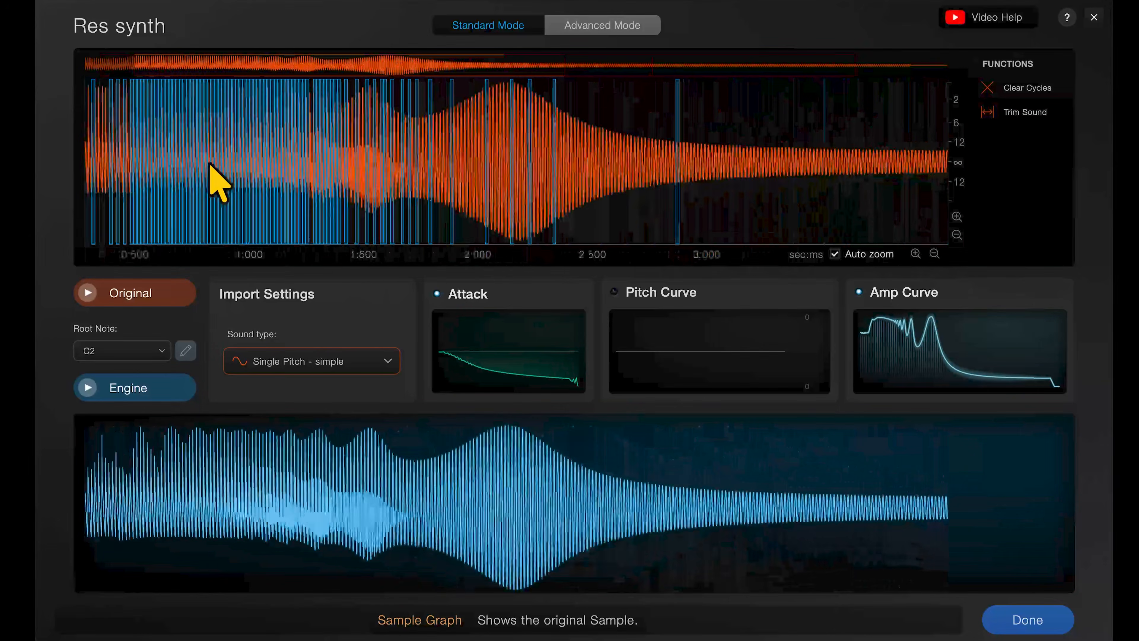
{"action": "scroll", "coordinate": [219, 182], "scroll_direction": "up", "scroll_amount": 5}
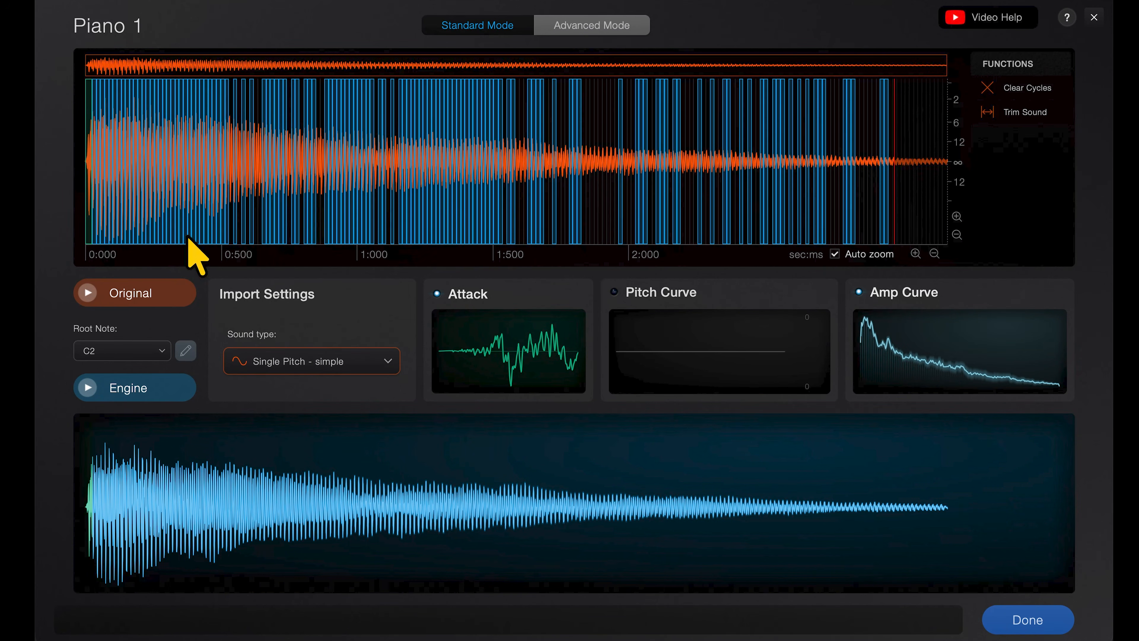
Examine the Piano 1 cycles in the sample graph and play the engine version.
{"action": "scroll", "coordinate": [128, 122], "scroll_direction": "up", "scroll_amount": 2}
{"action": "scroll", "coordinate": [130, 127], "scroll_direction": "up", "scroll_amount": 5}
{"action": "left_click", "coordinate": [161, 394]}
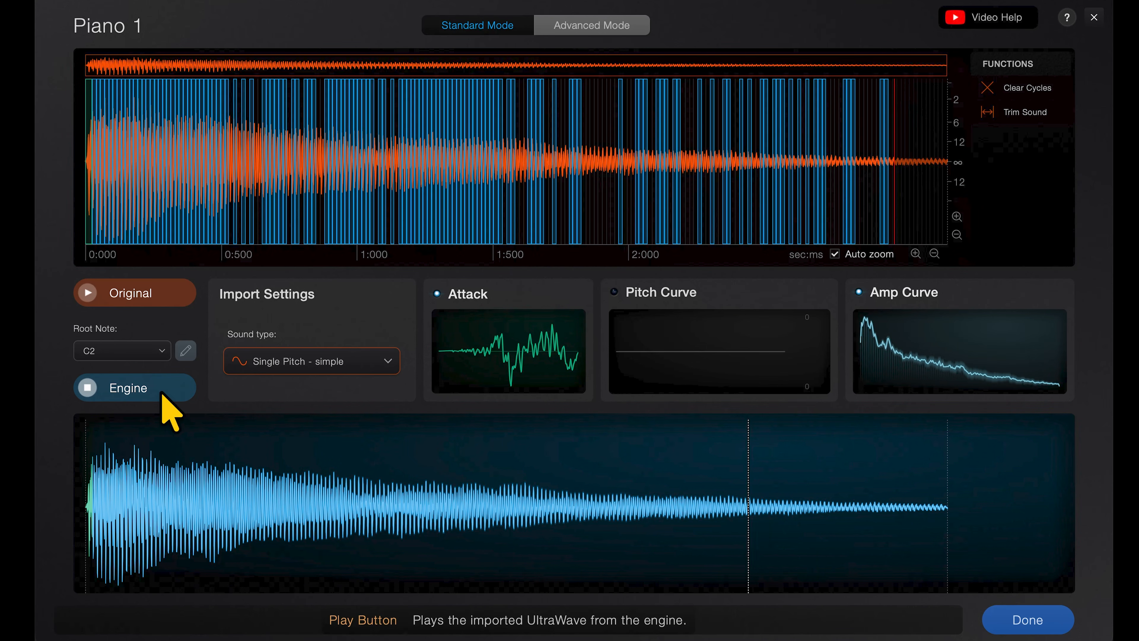
Set the sound type of Piano 1 to Single Pitch - complex and play the engine version.
{"action": "left_click", "coordinate": [304, 369]}
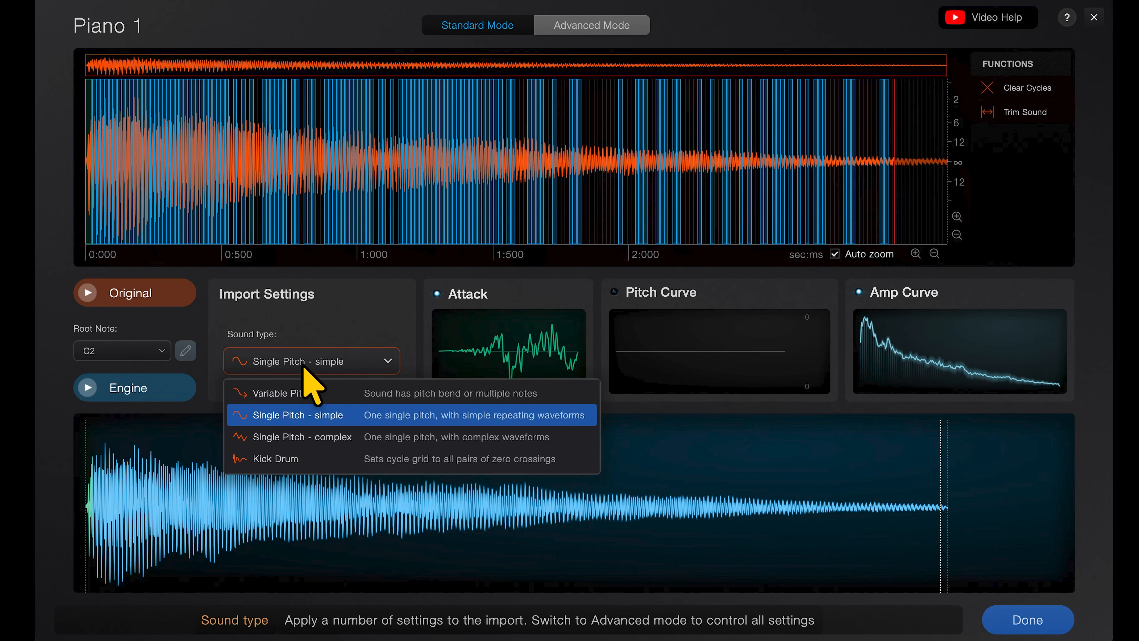
{"action": "left_click", "coordinate": [284, 438]}
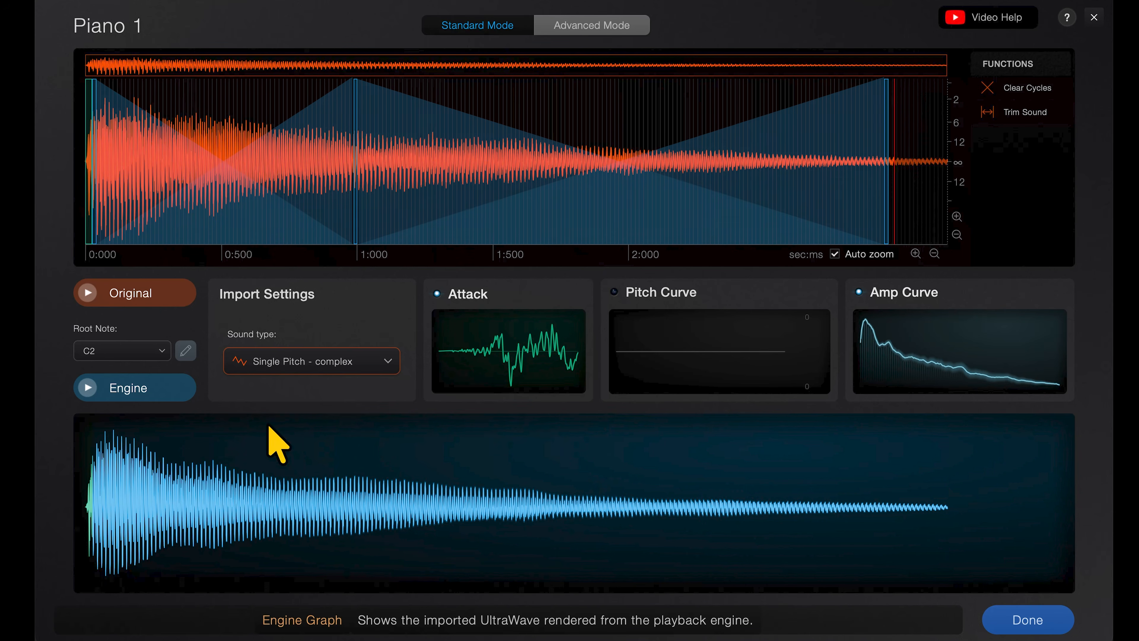
{"action": "left_click", "coordinate": [150, 390]}
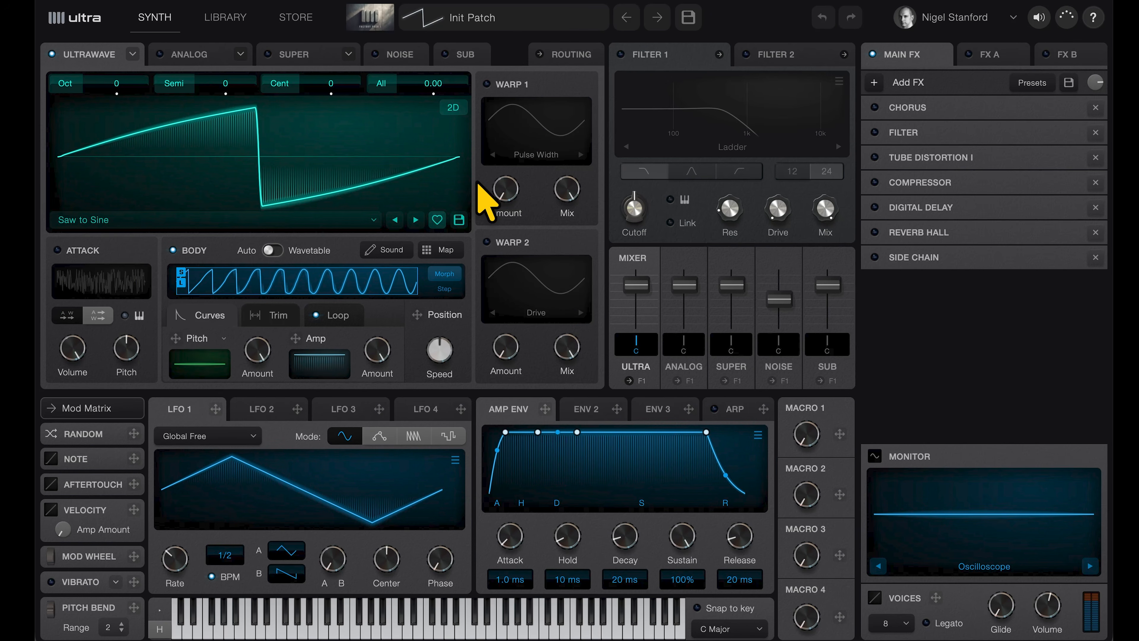
Change the UltraWave oscillator to Sampler and start loading an audio file into it.
{"action": "left_click", "coordinate": [132, 54]}
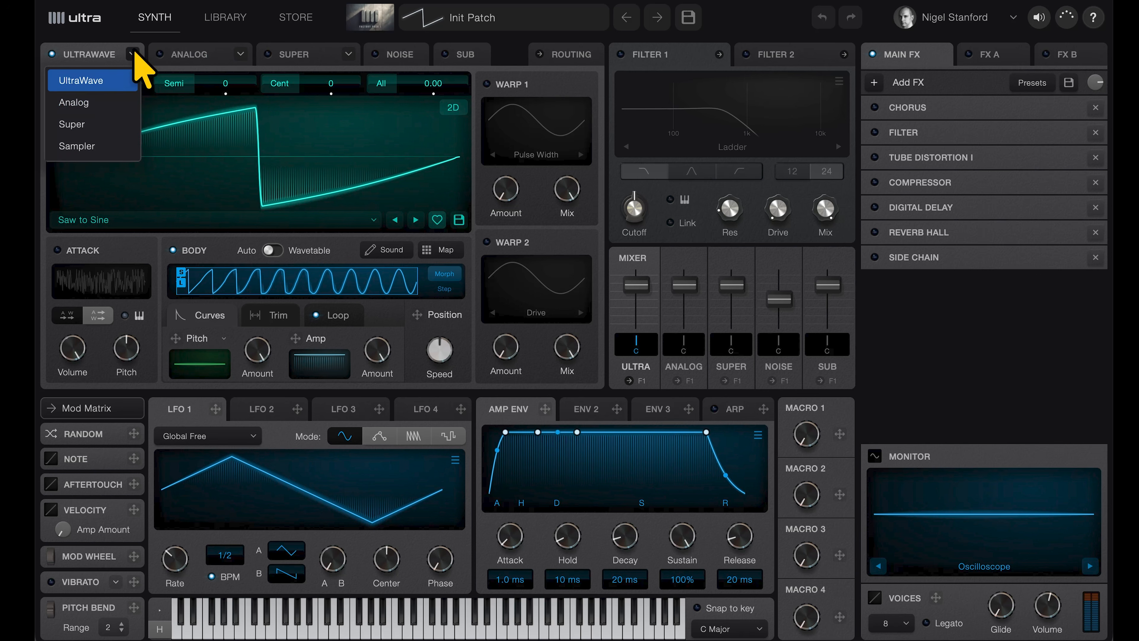
{"action": "left_click", "coordinate": [117, 146]}
{"action": "left_click", "coordinate": [127, 265]}
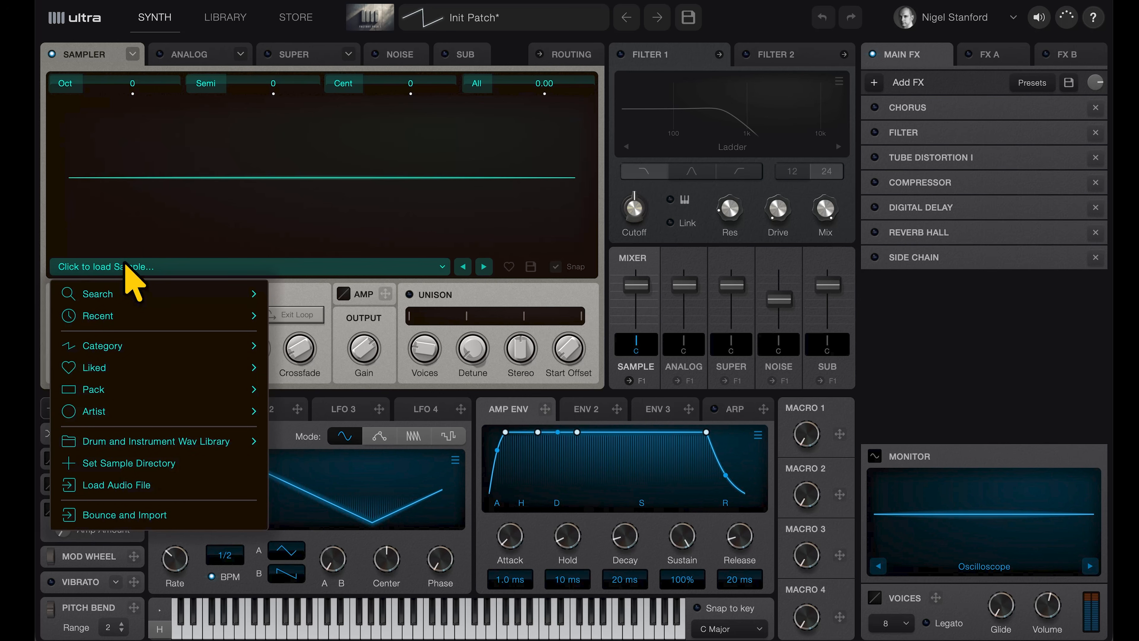
{"action": "left_click", "coordinate": [118, 485]}
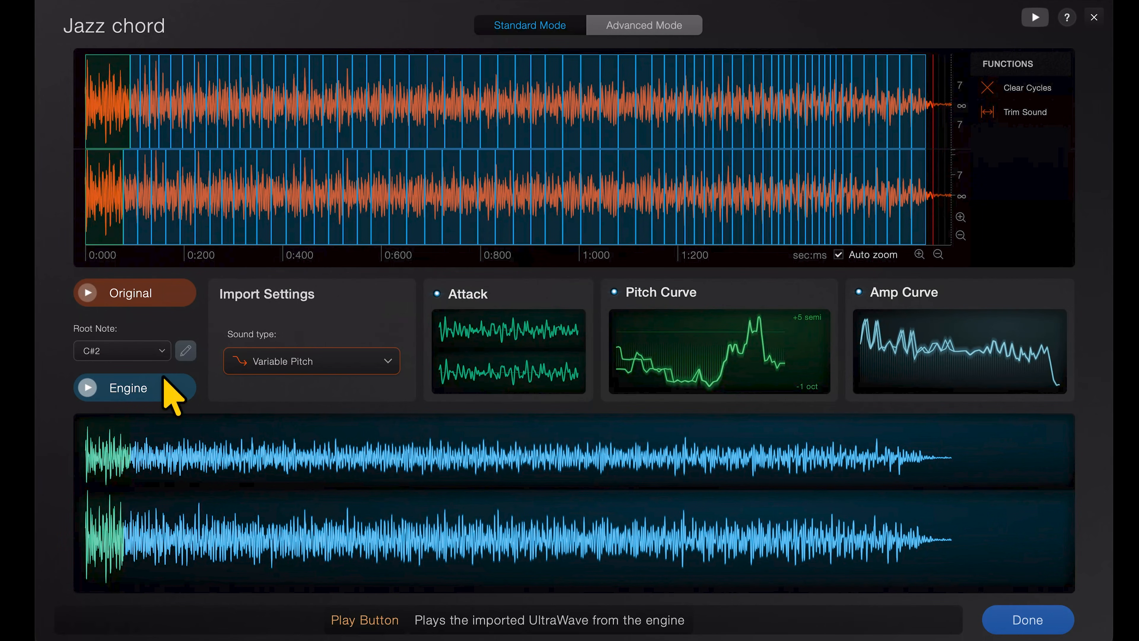
Play the engine version of Jazz chord and examine its cycles up close in the sample graph.
{"action": "left_click", "coordinate": [157, 381]}
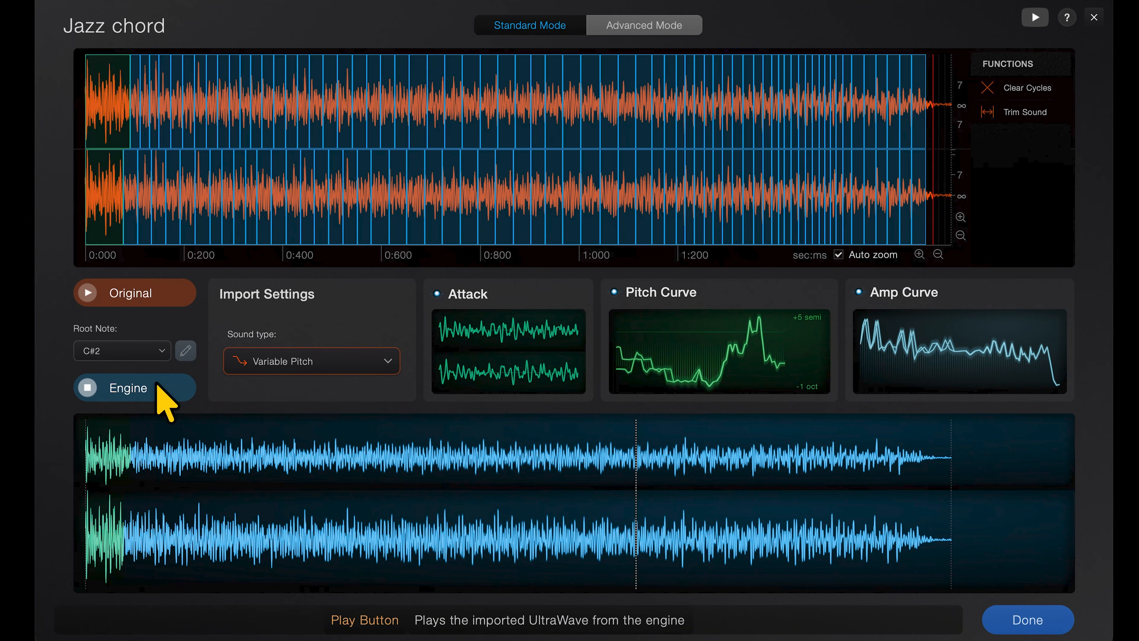
{"action": "scroll", "coordinate": [401, 180], "scroll_direction": "up", "scroll_amount": 10}
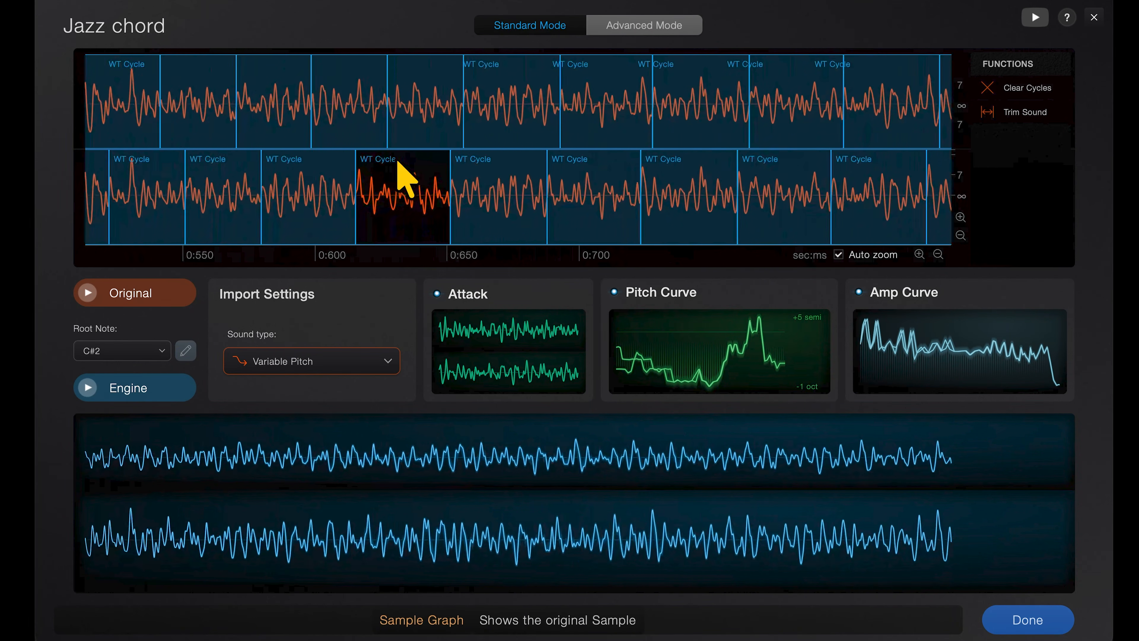
{"action": "scroll", "coordinate": [401, 179], "scroll_direction": "up", "scroll_amount": 2}
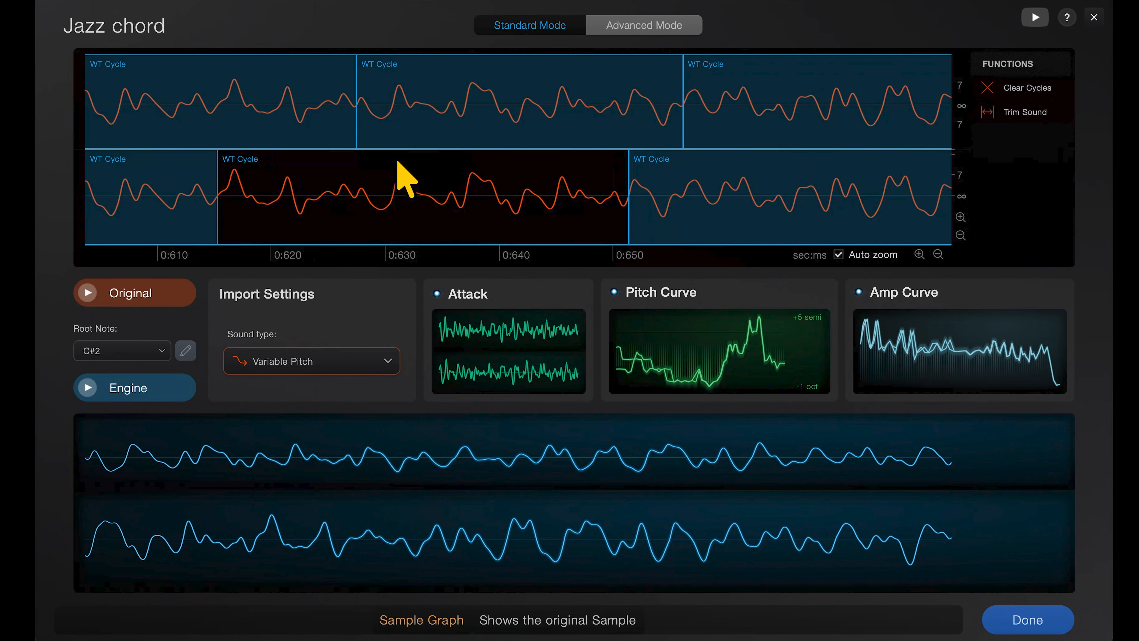
{"action": "scroll", "coordinate": [398, 162], "scroll_direction": "down", "scroll_amount": 12}
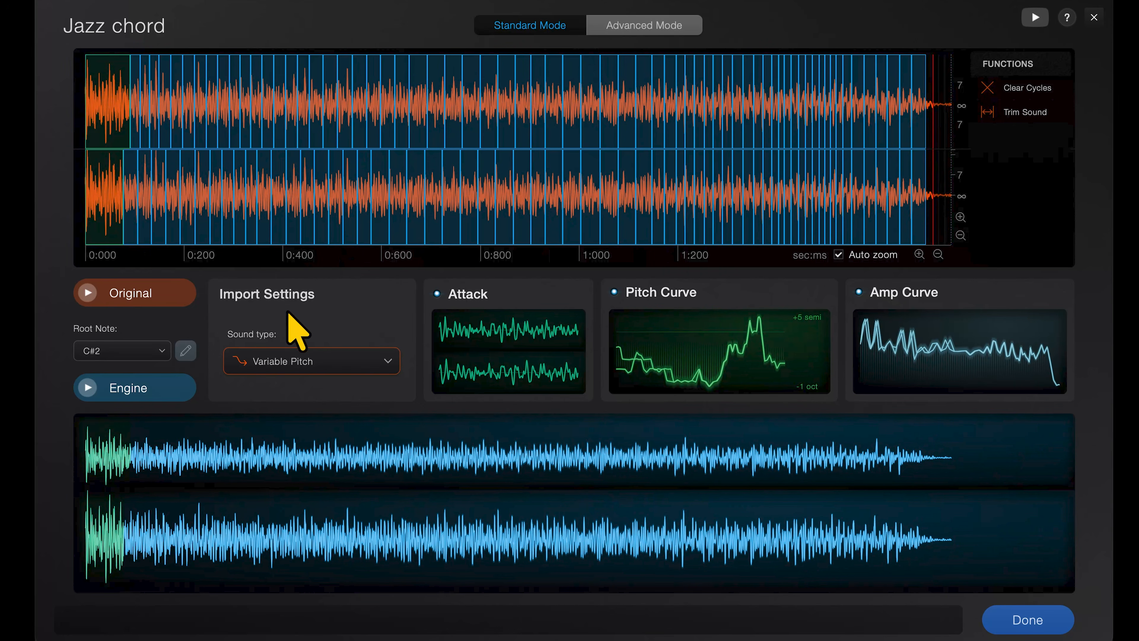
Set the sound type of Jazz chord to Single Pitch - complex and disable its Attack.
{"action": "left_click", "coordinate": [330, 357]}
{"action": "left_click", "coordinate": [302, 452]}
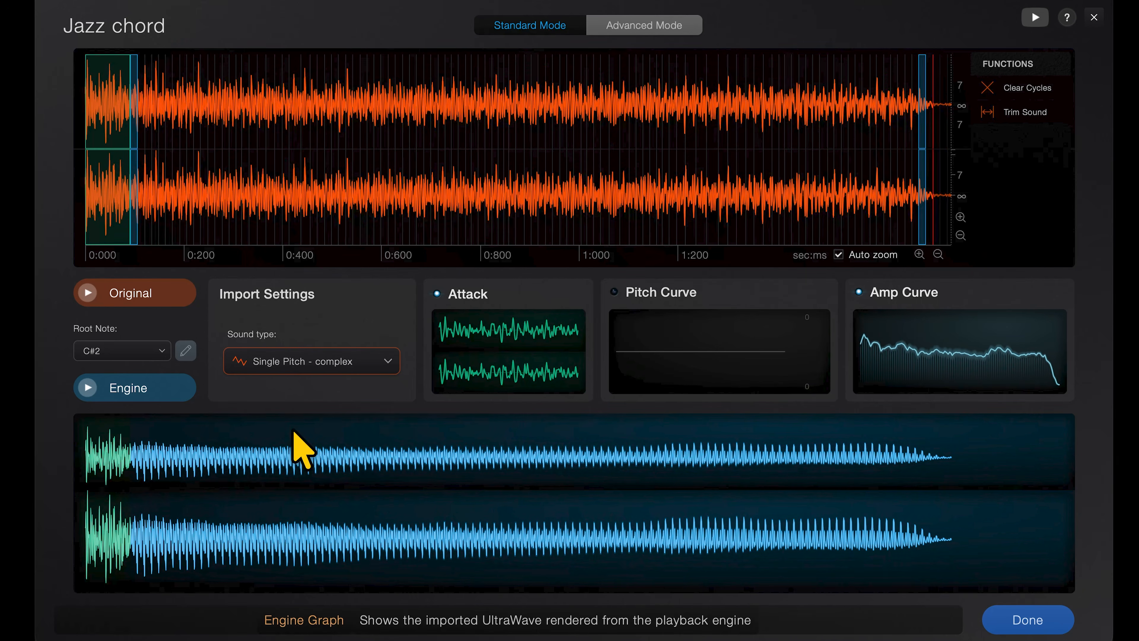
{"action": "left_click", "coordinate": [438, 294]}
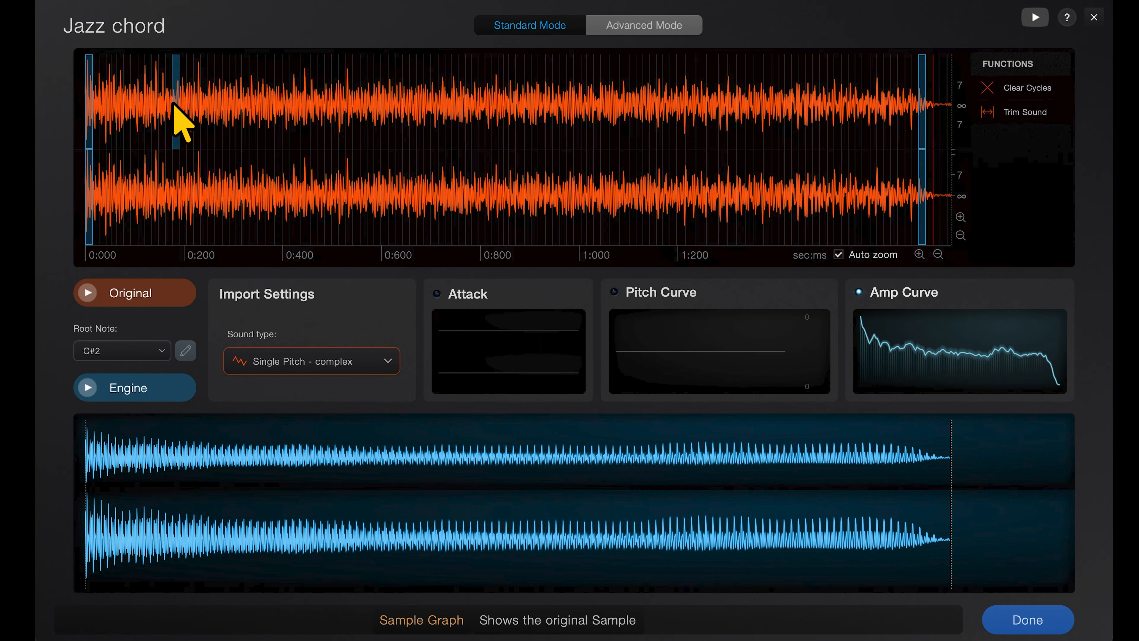
Add Jazz chord cycles near 0:180 in the upper channel and 0:320 in the lower channel, and play the engine version.
{"action": "left_click", "coordinate": [245, 182]}
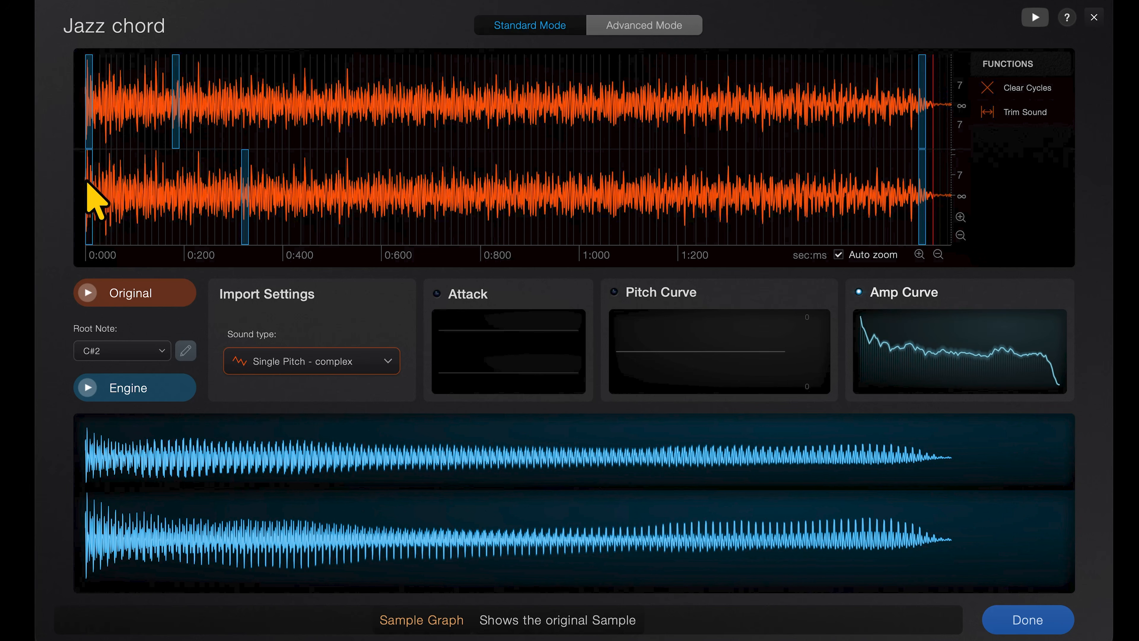
{"action": "left_click", "coordinate": [128, 382]}
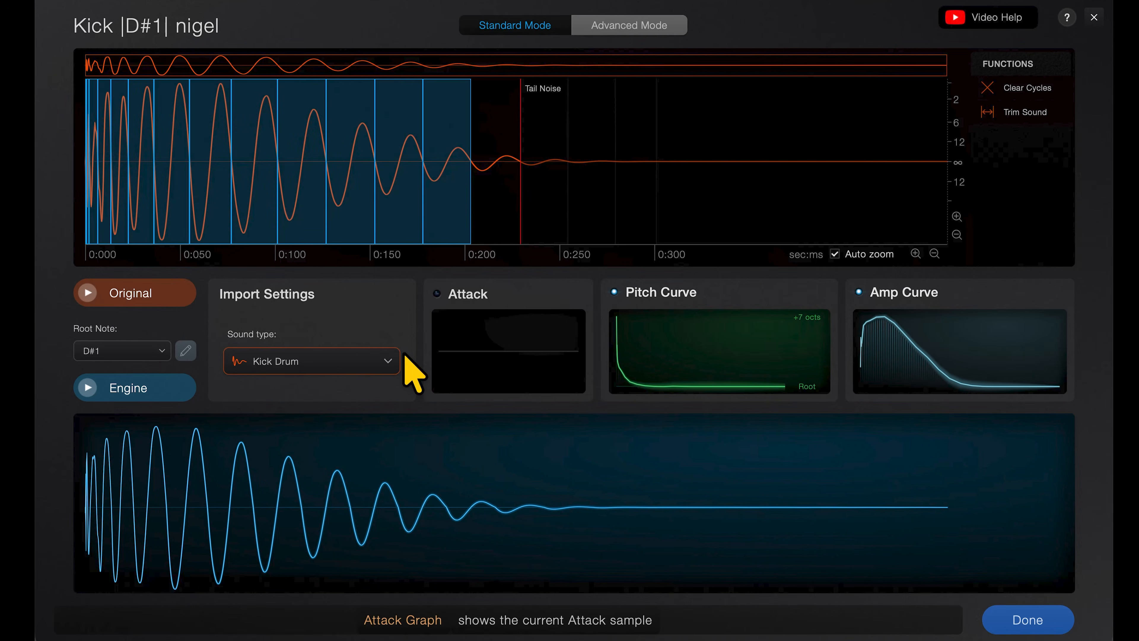
Play the engine version of the D#1 kick drum sample and finish its import as an UltraWave.
{"action": "left_click", "coordinate": [165, 386]}
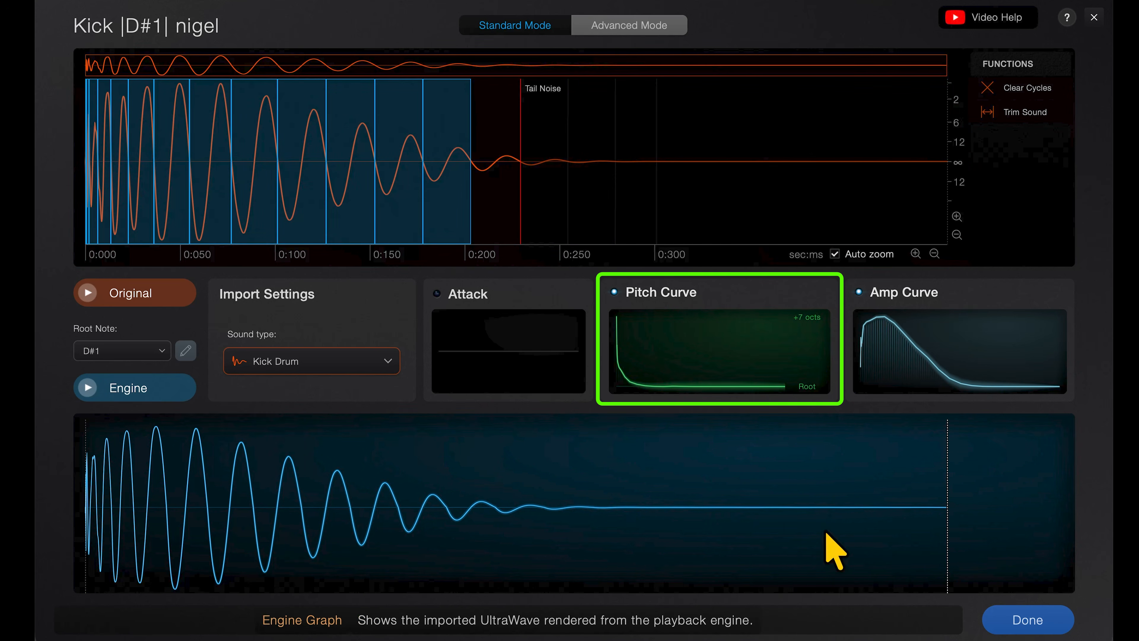
{"action": "left_click", "coordinate": [1026, 619]}
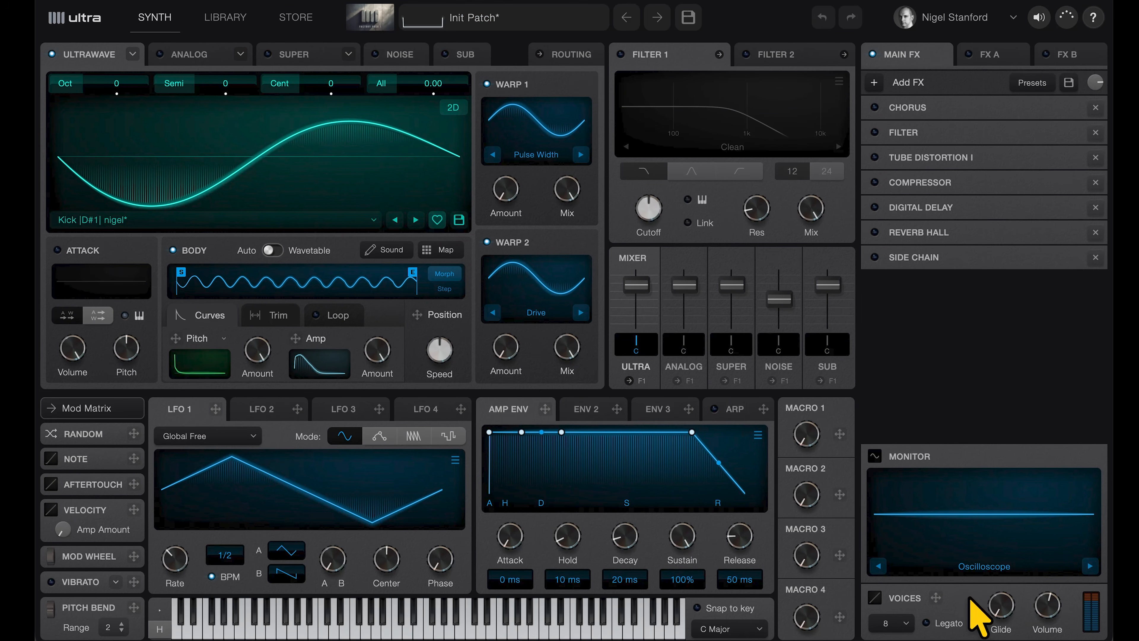
Raise the Warp 2 Drive amount, reduce the body's Speed for the kick UltraWave, and reopen its sound for editing.
{"action": "left_click", "coordinate": [505, 346]}
{"action": "left_click_drag", "start_coordinate": [506, 347], "coordinate": [506, 324]}
{"action": "left_click_drag", "start_coordinate": [439, 350], "coordinate": [394, 255]}
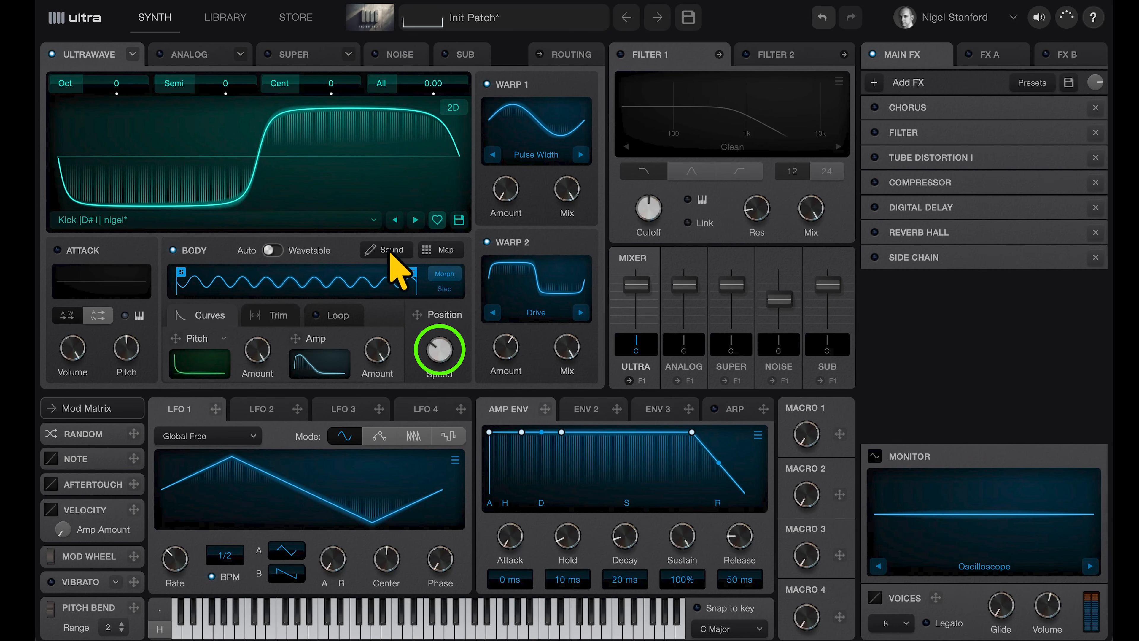
{"action": "left_click", "coordinate": [388, 250]}
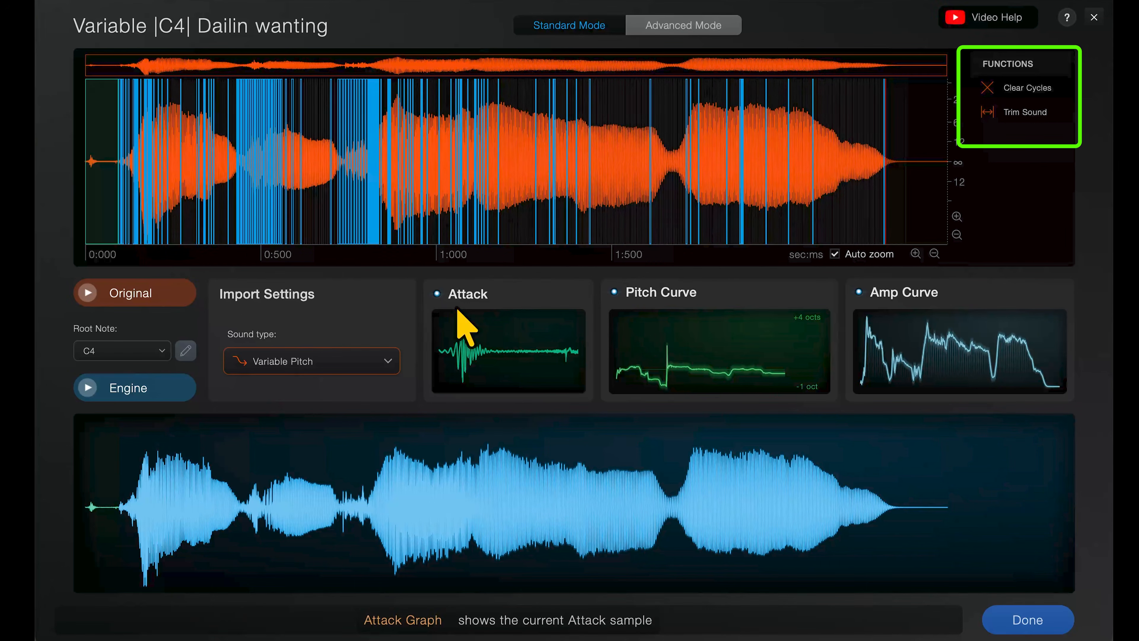
Clear the cycles between about 0:670 and 1:220 in the Variable C4 sample.
{"action": "left_click_drag", "start_coordinate": [320, 203], "coordinate": [521, 213]}
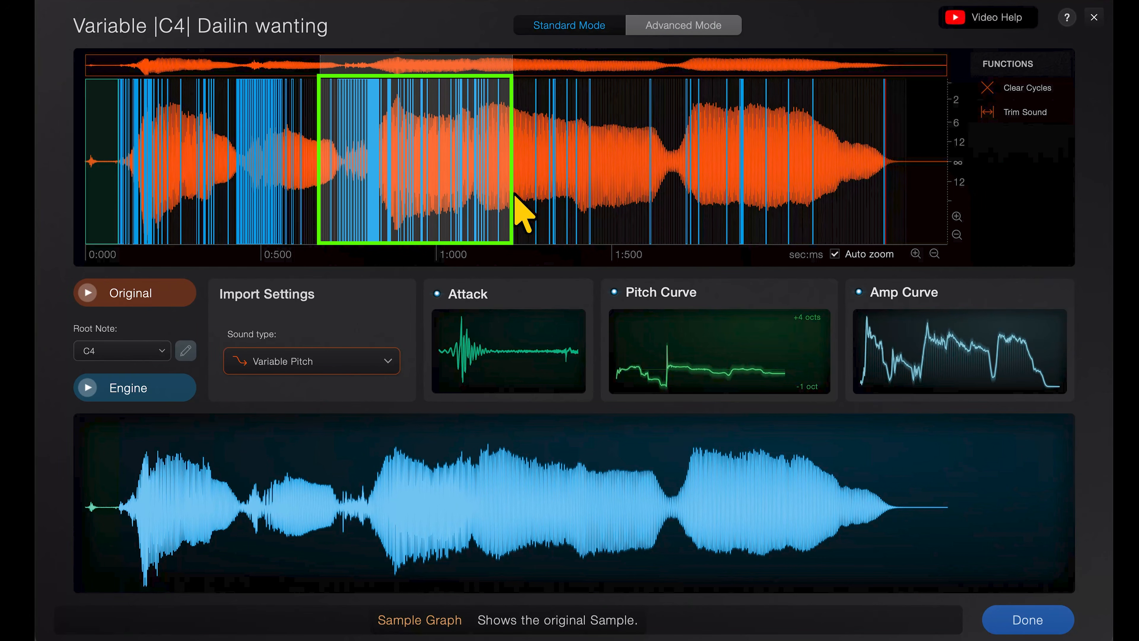
{"action": "left_click", "coordinate": [1008, 92]}
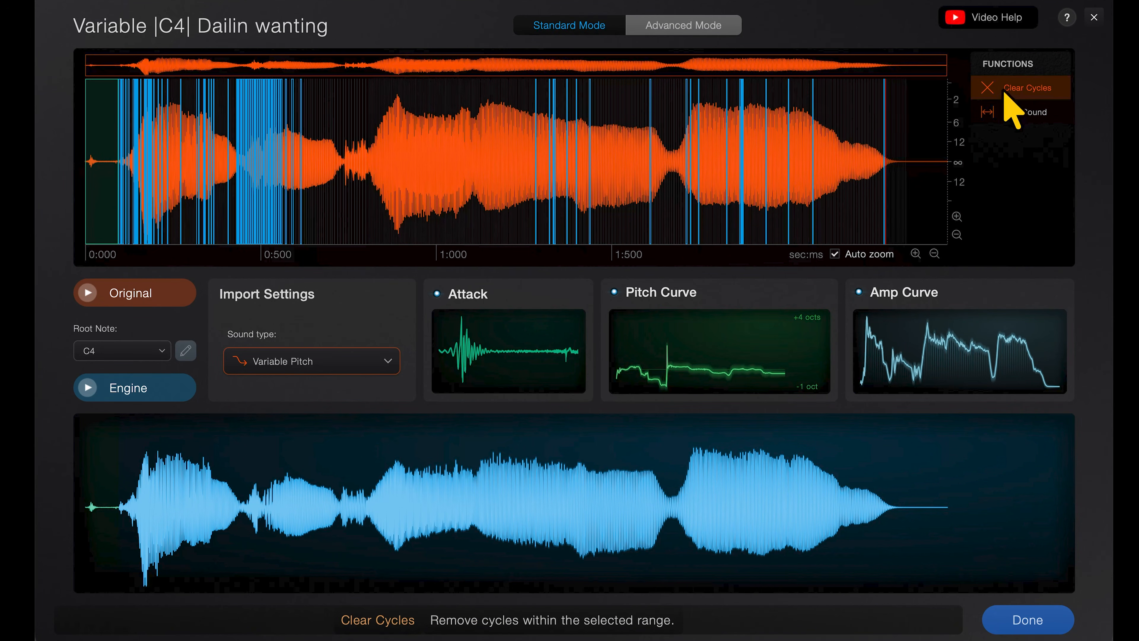
Trim the Variable C4 sample to the range from about 0:100 to 0:730.
{"action": "left_click", "coordinate": [122, 170]}
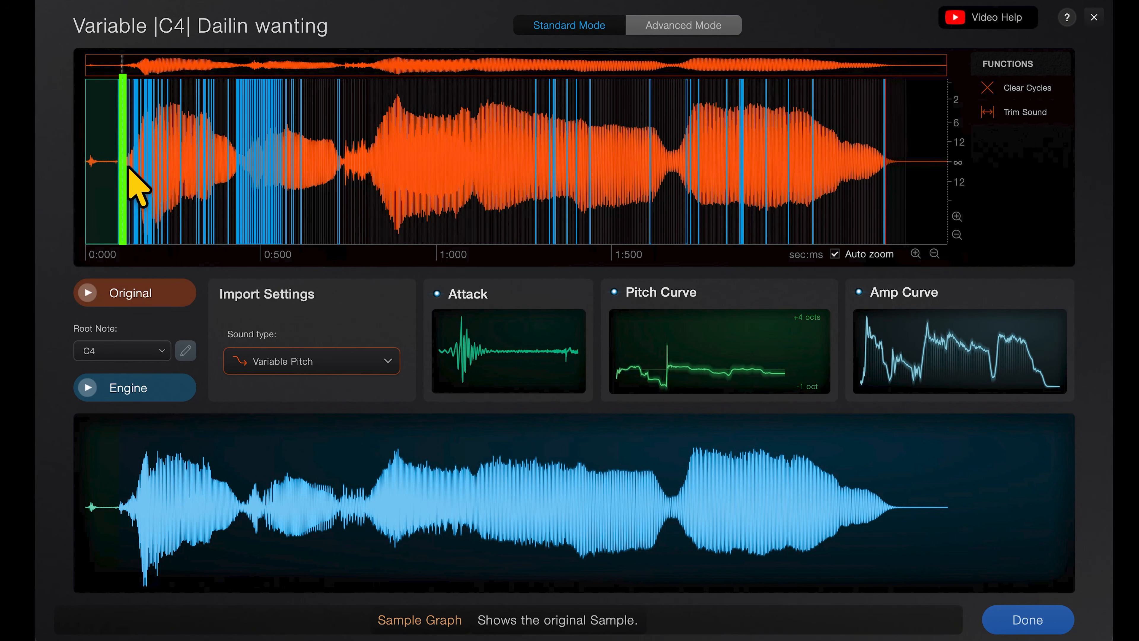
{"action": "left_click_drag", "start_coordinate": [130, 169], "coordinate": [348, 177]}
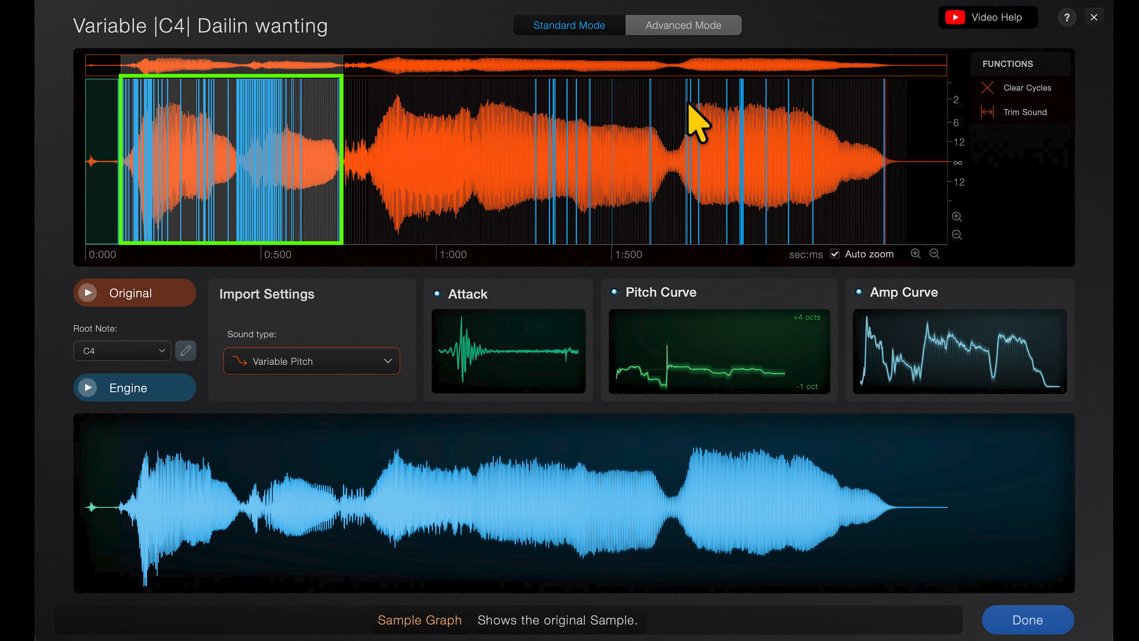
{"action": "left_click", "coordinate": [1023, 115]}
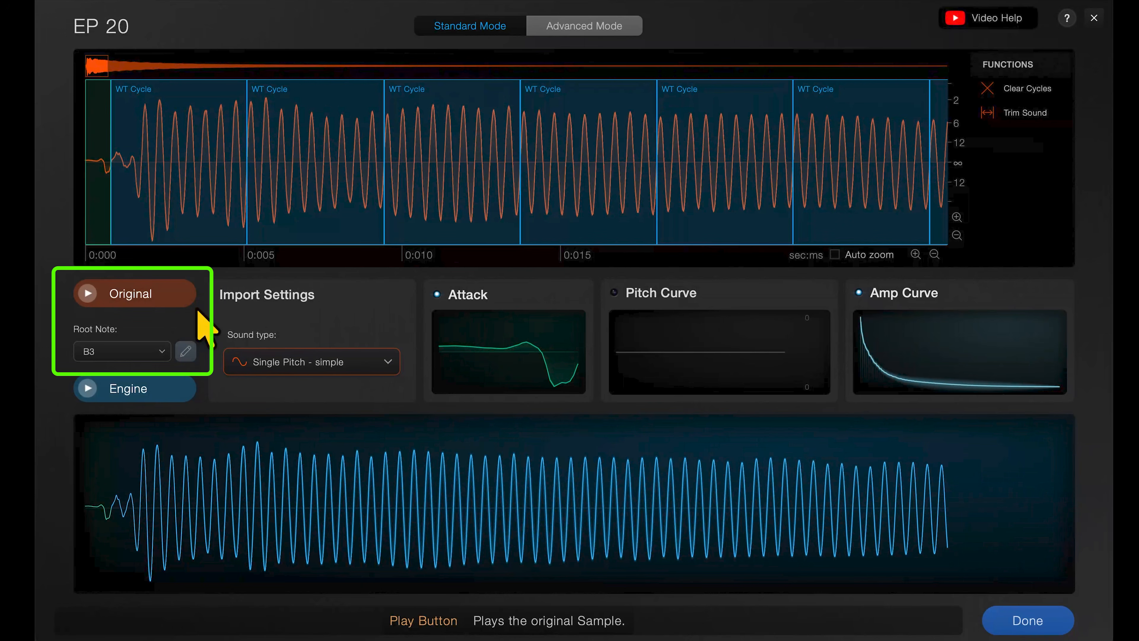
Play the original EP 20 sample and audition root notes up to B5 on the note keyboard without applying one.
{"action": "left_click", "coordinate": [136, 297]}
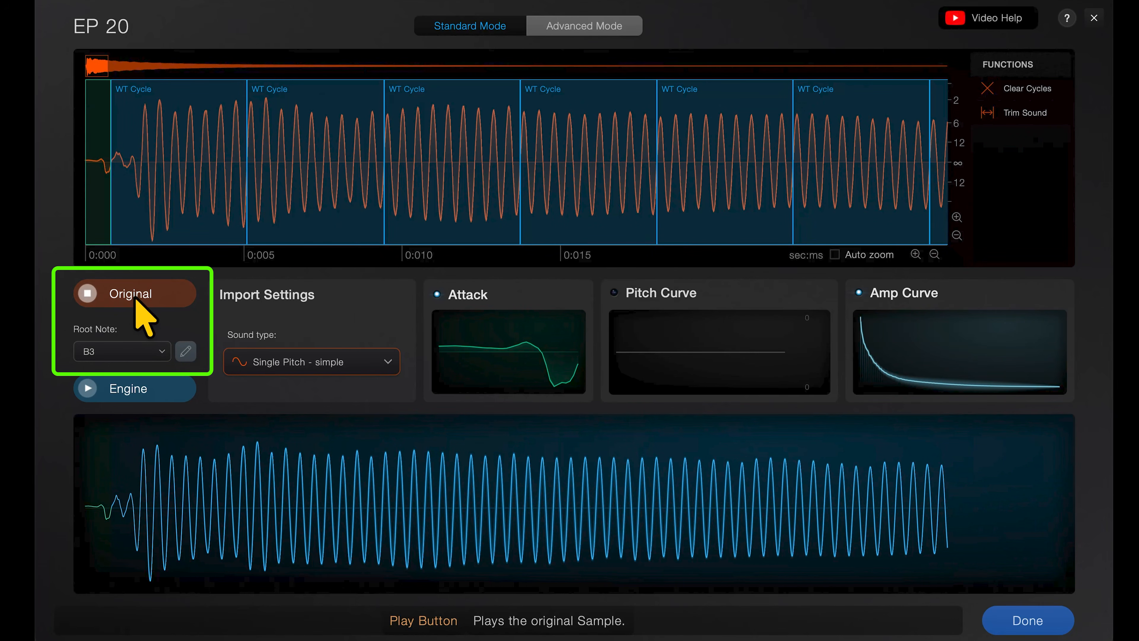
{"action": "left_click", "coordinate": [185, 352]}
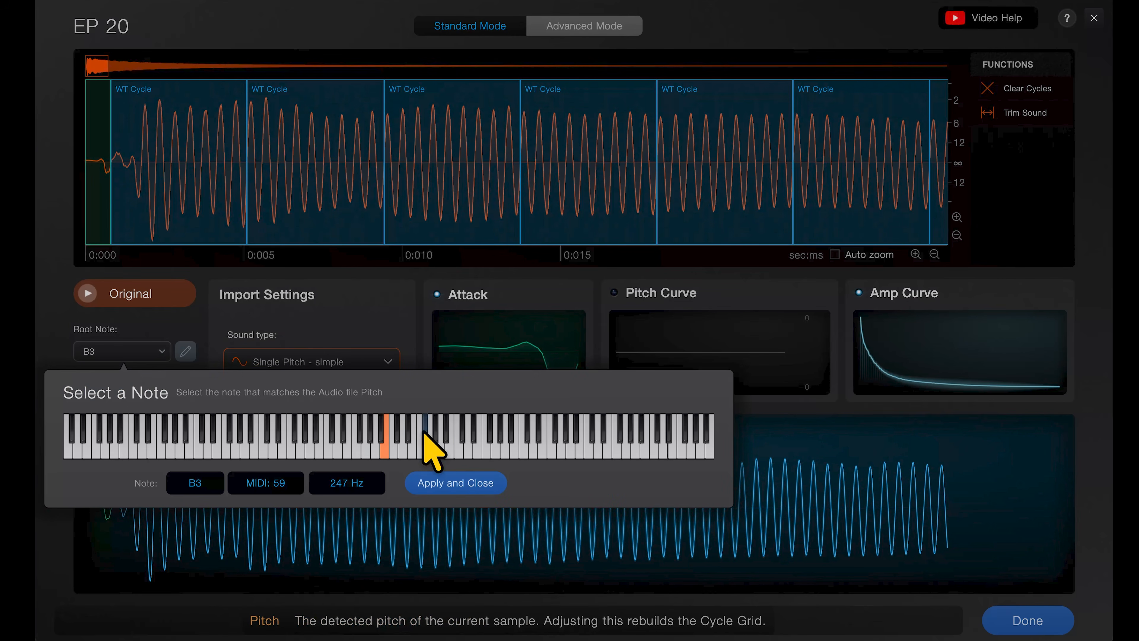
{"action": "left_click", "coordinate": [477, 445]}
{"action": "left_click", "coordinate": [500, 431]}
{"action": "left_click", "coordinate": [516, 444]}
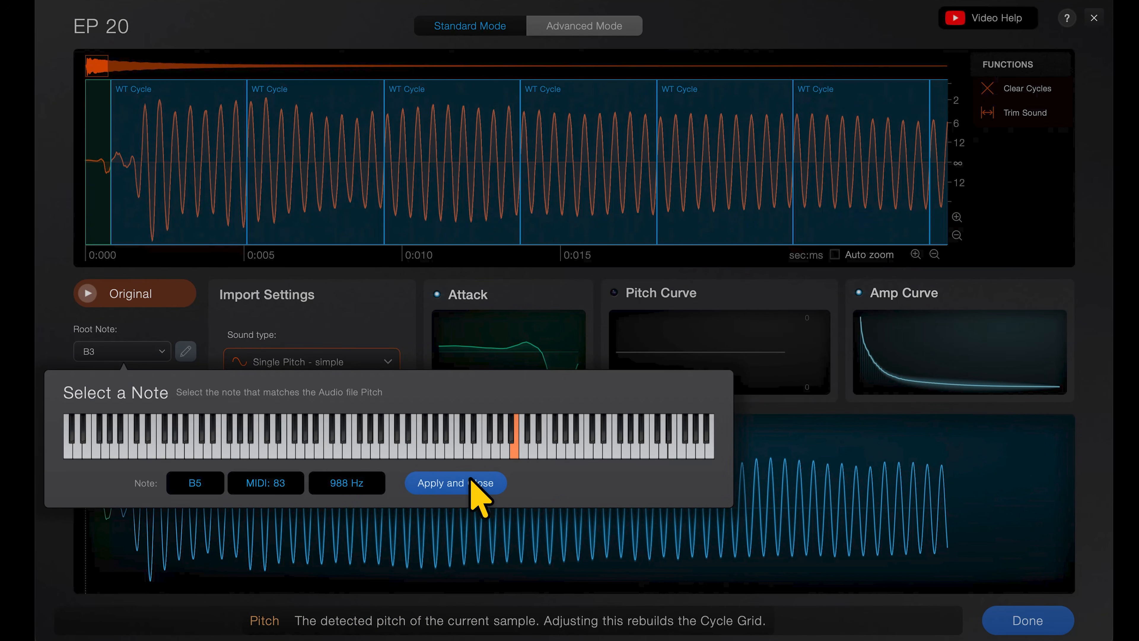
{"action": "left_click", "coordinate": [341, 321]}
Set EP 20's root note to C7 from a single selected cycle near 0:010, and play the engine version.
{"action": "left_click", "coordinate": [185, 352]}
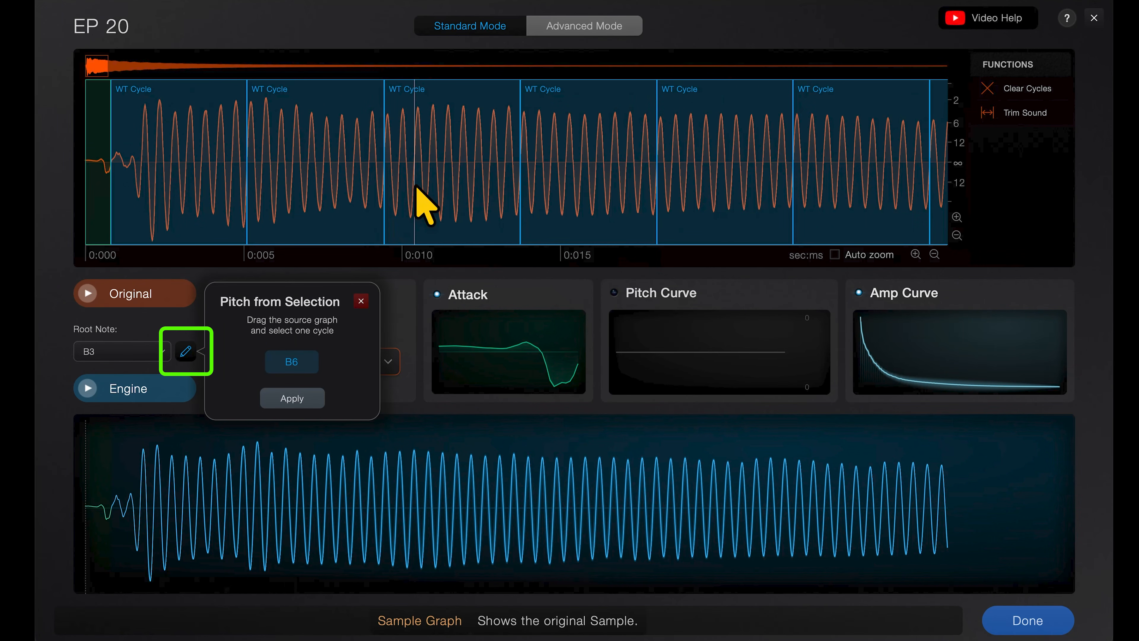
{"action": "left_click_drag", "start_coordinate": [414, 186], "coordinate": [429, 198]}
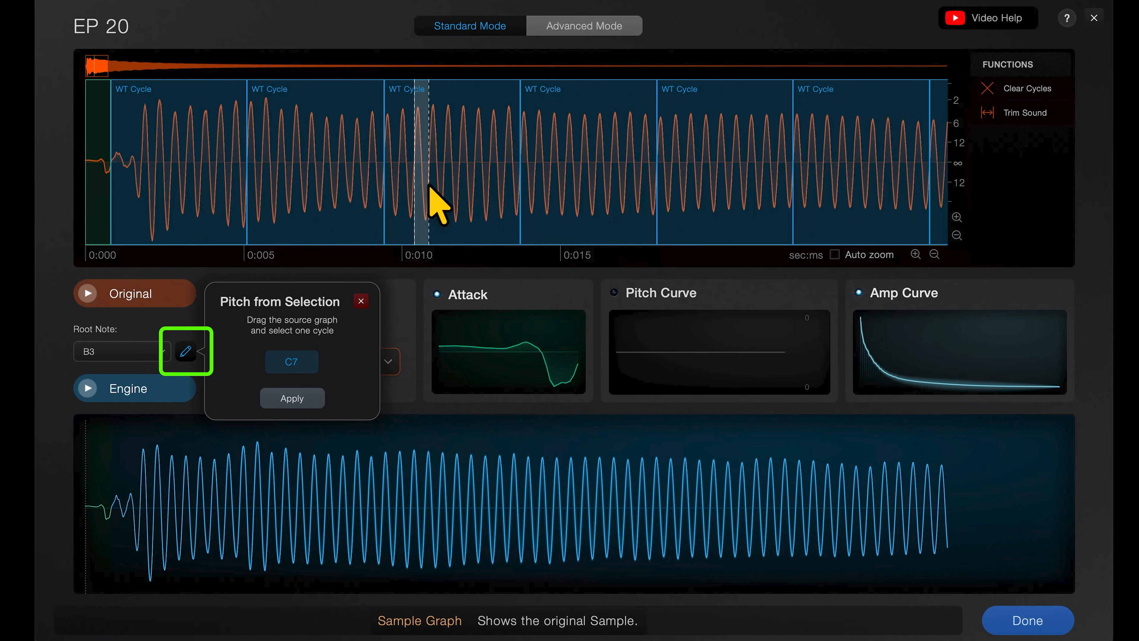
{"action": "left_click", "coordinate": [292, 398]}
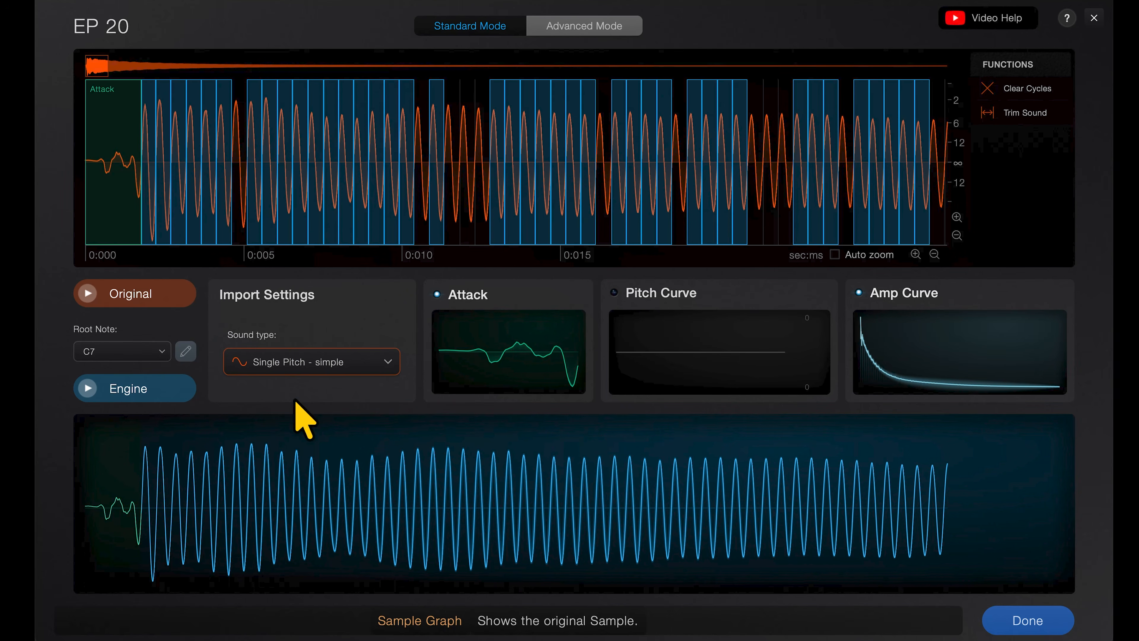
{"action": "left_click", "coordinate": [159, 388]}
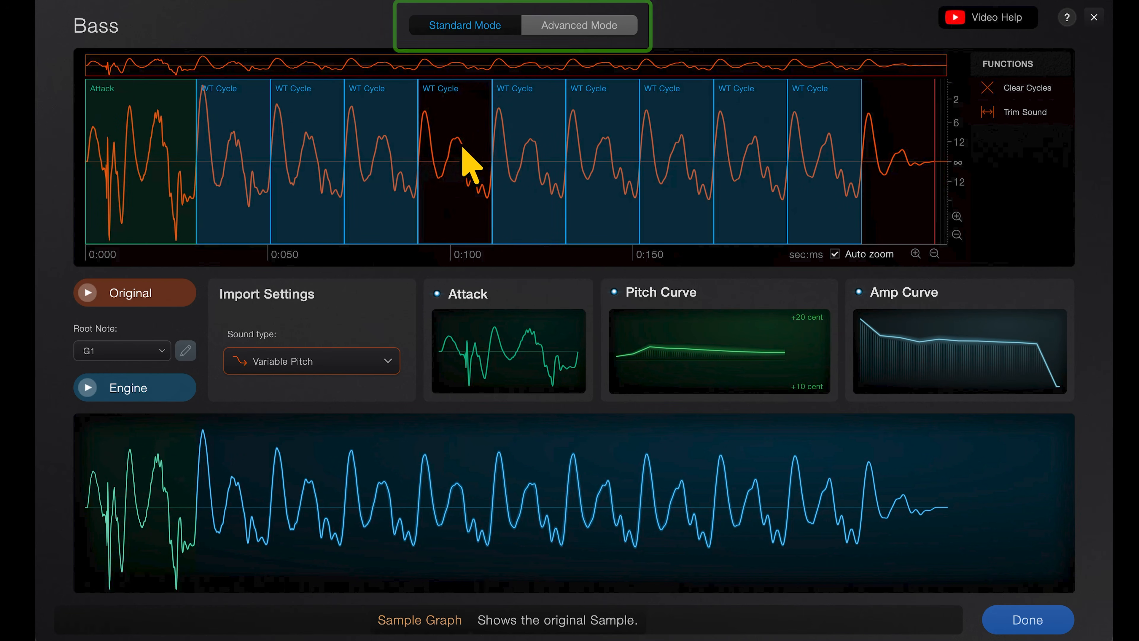
Switch the Bass sample to Advanced Mode and try the Variable Pitch, Multiple Notes and No Pitch cycle grids.
{"action": "left_click", "coordinate": [585, 26]}
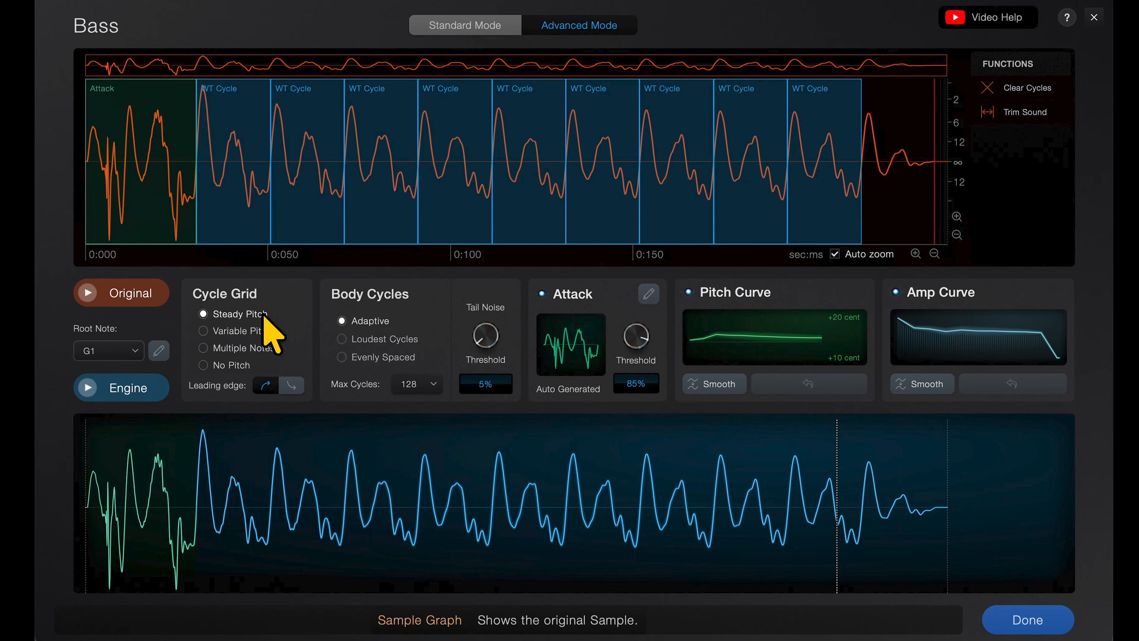
{"action": "left_click", "coordinate": [250, 332]}
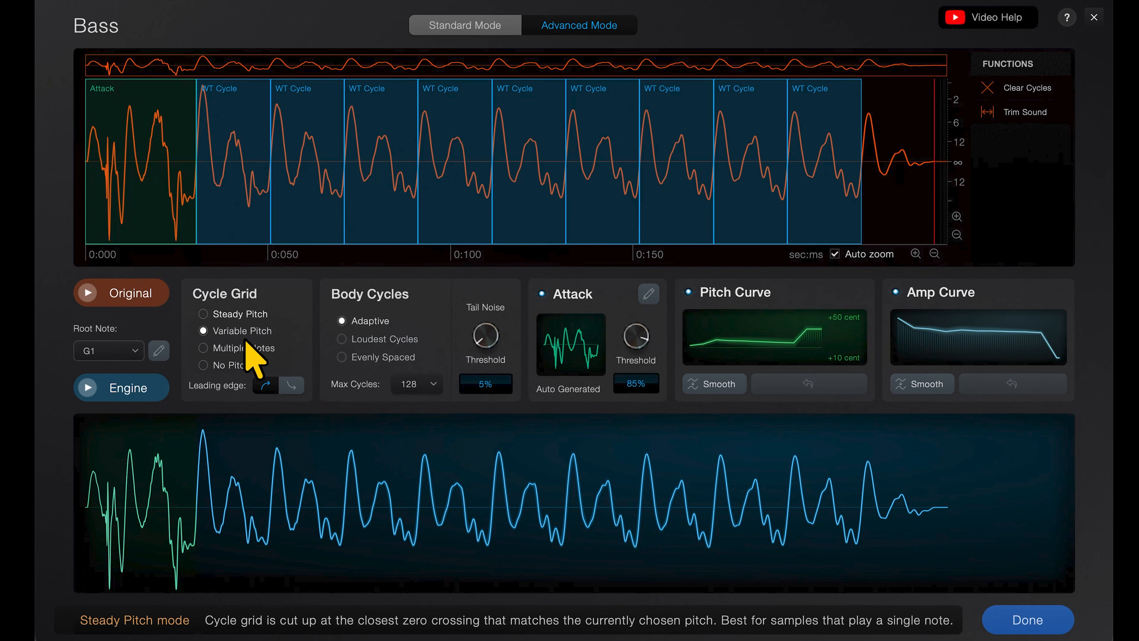
{"action": "left_click", "coordinate": [233, 351]}
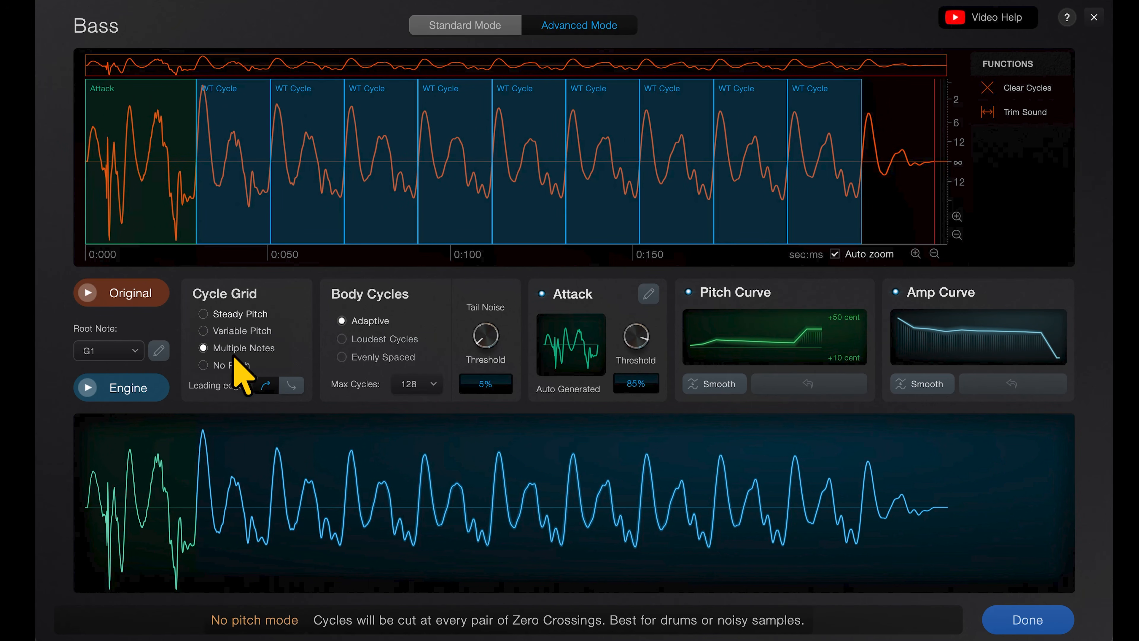
{"action": "left_click", "coordinate": [234, 363]}
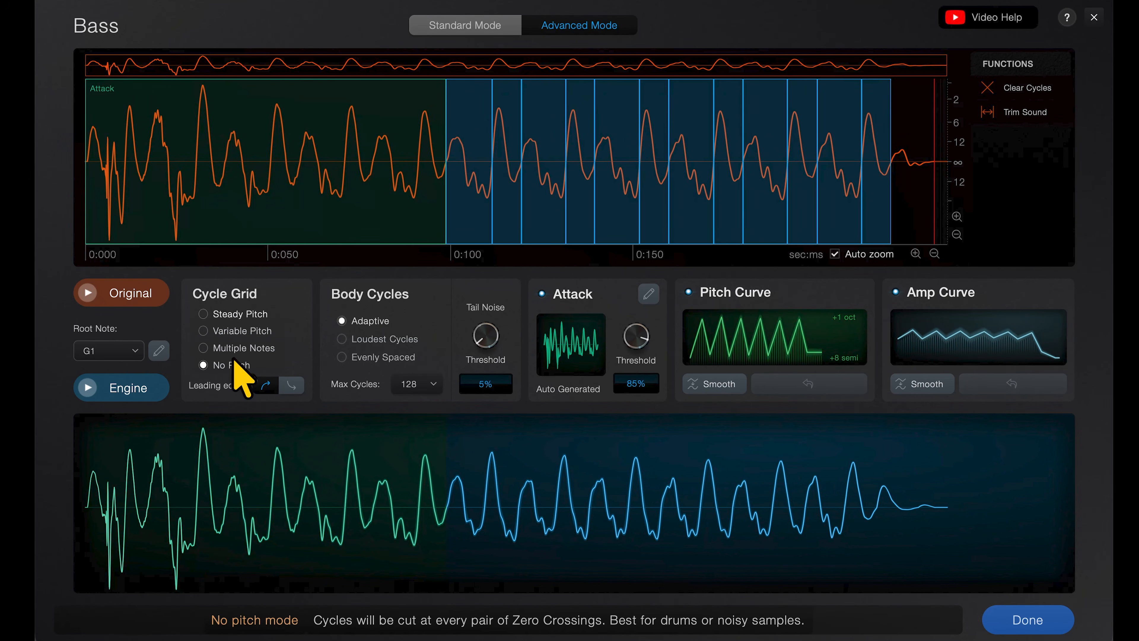
{"action": "left_click", "coordinate": [542, 294]}
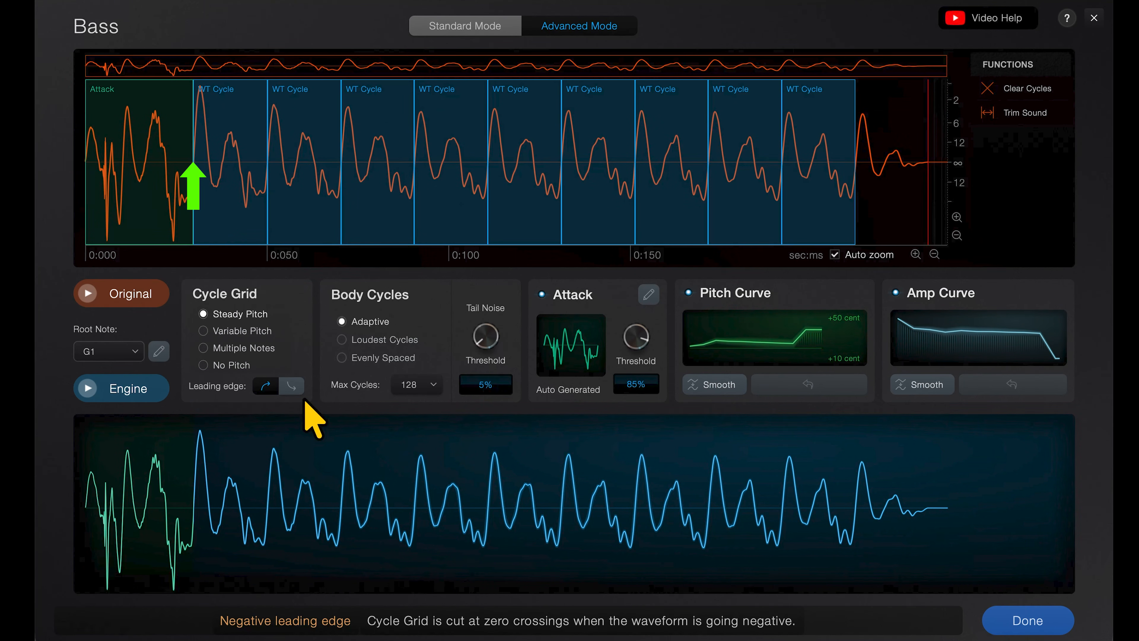
Try the negative leading edge for the cycle grid on Bass and on 303 saw res 50 - C4.
{"action": "left_click", "coordinate": [292, 386]}
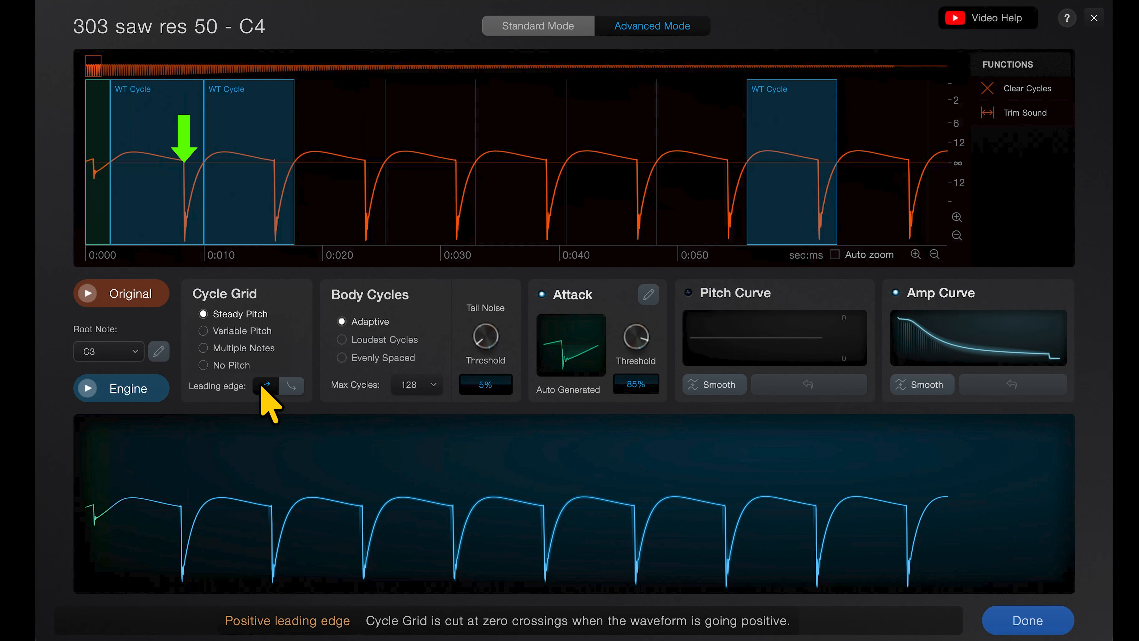
{"action": "left_click", "coordinate": [289, 386]}
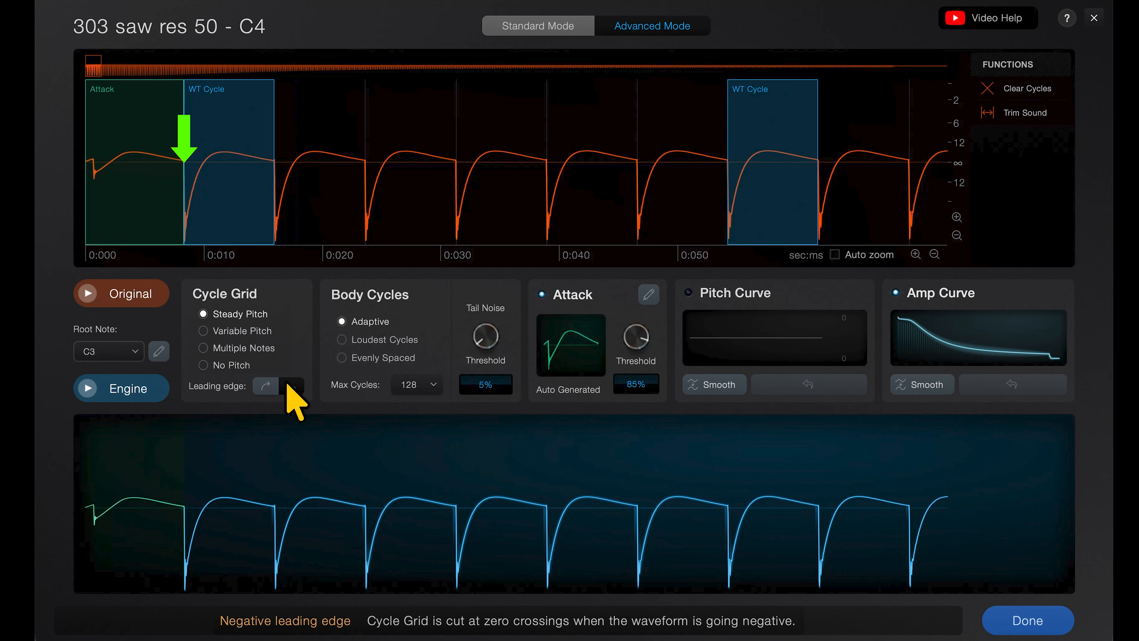
{"action": "scroll", "coordinate": [81, 183], "scroll_direction": "down", "scroll_amount": 5}
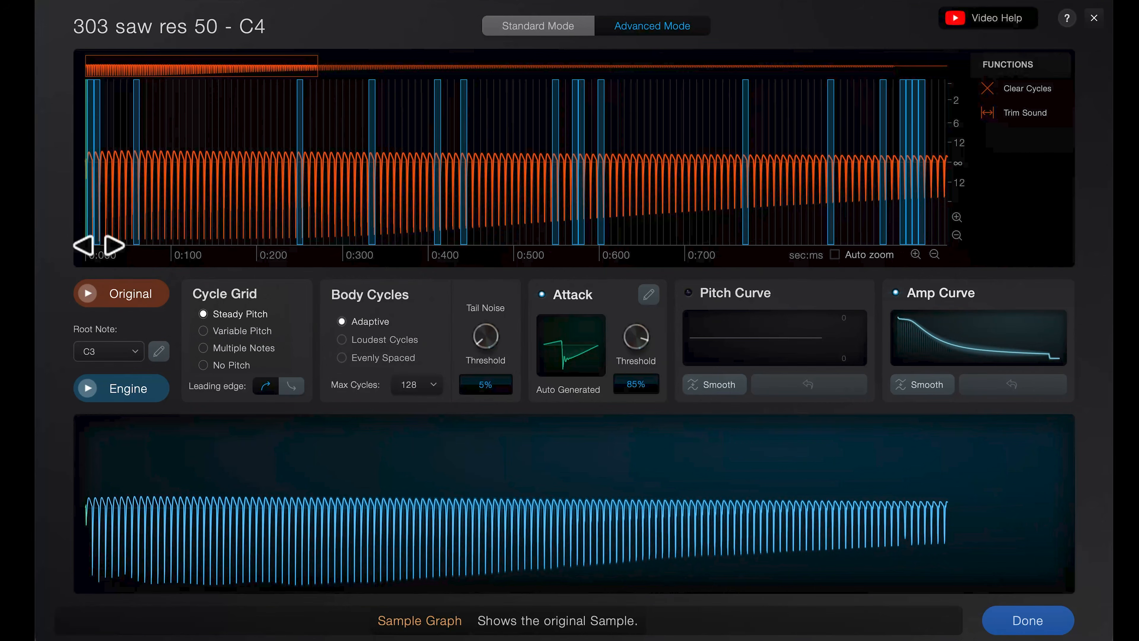
Play the engine version of 303 saw res 50 - C4, switch its cycle grid to the negative leading edge, and replay it.
{"action": "left_click", "coordinate": [140, 387]}
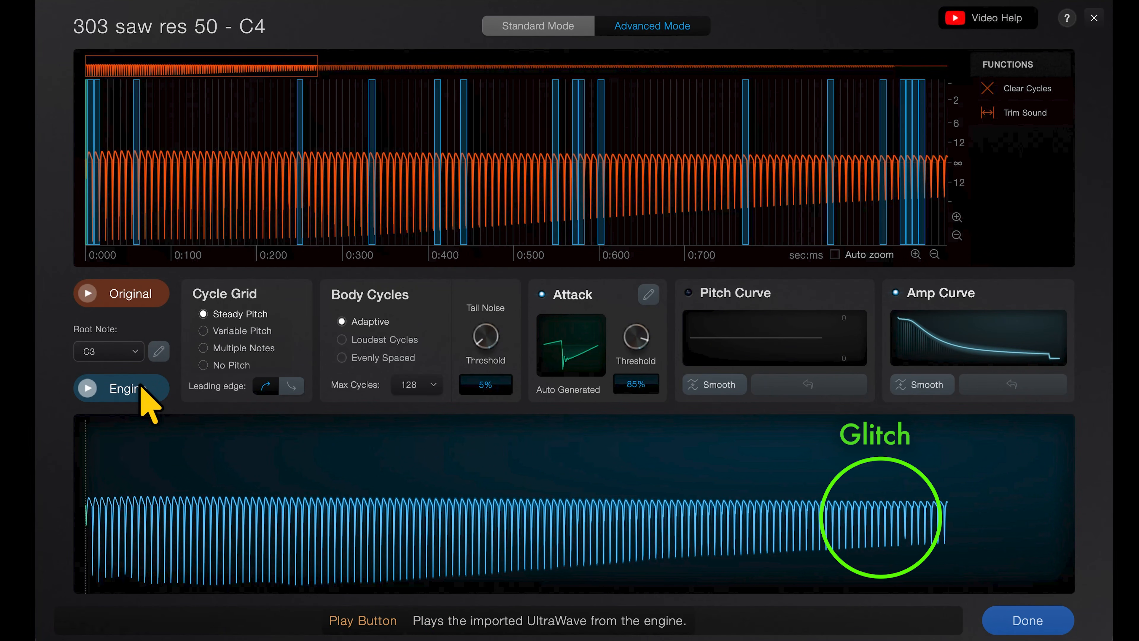
{"action": "left_click", "coordinate": [291, 386]}
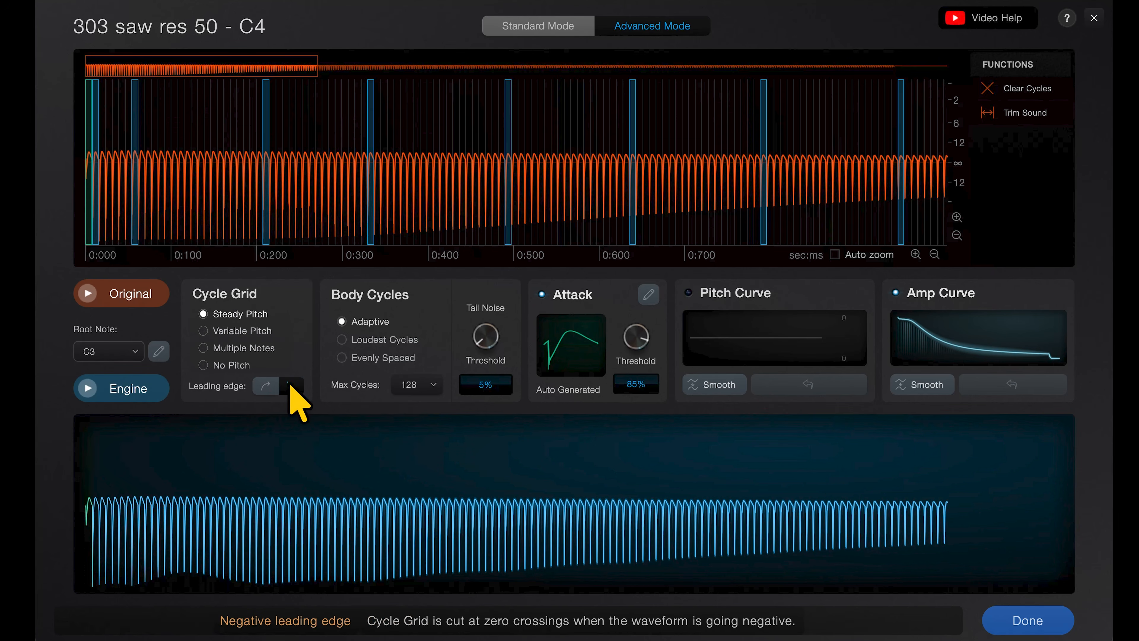
{"action": "left_click", "coordinate": [141, 392]}
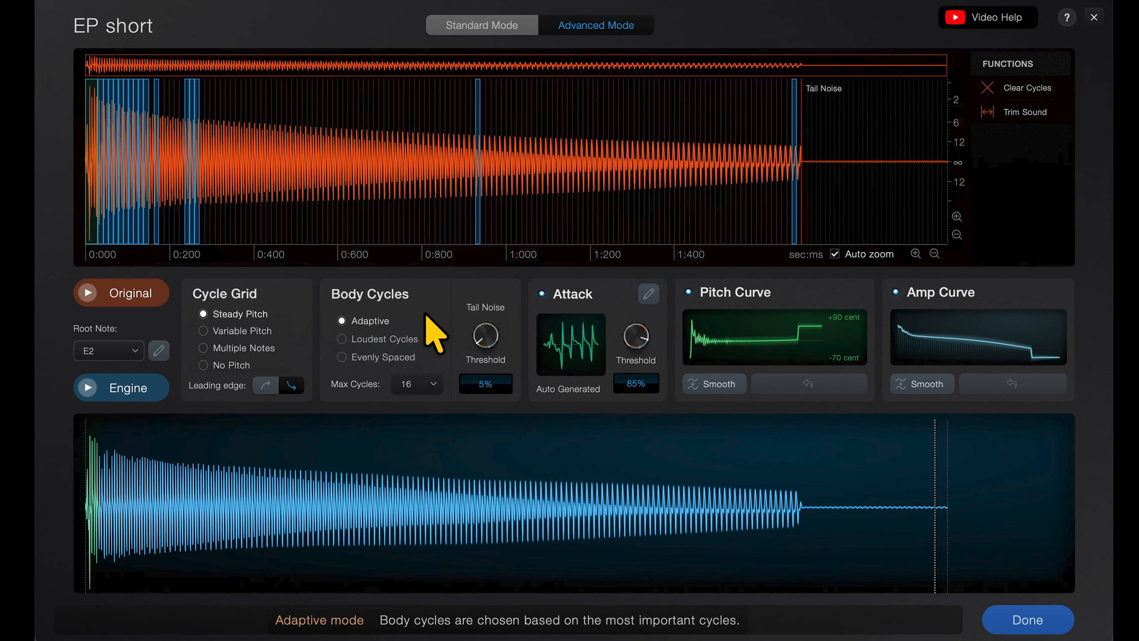
Compare the engine playback of EP short with Adaptive, Loudest Cycles and Evenly Spaced body cycles.
{"action": "key", "text": "space"}
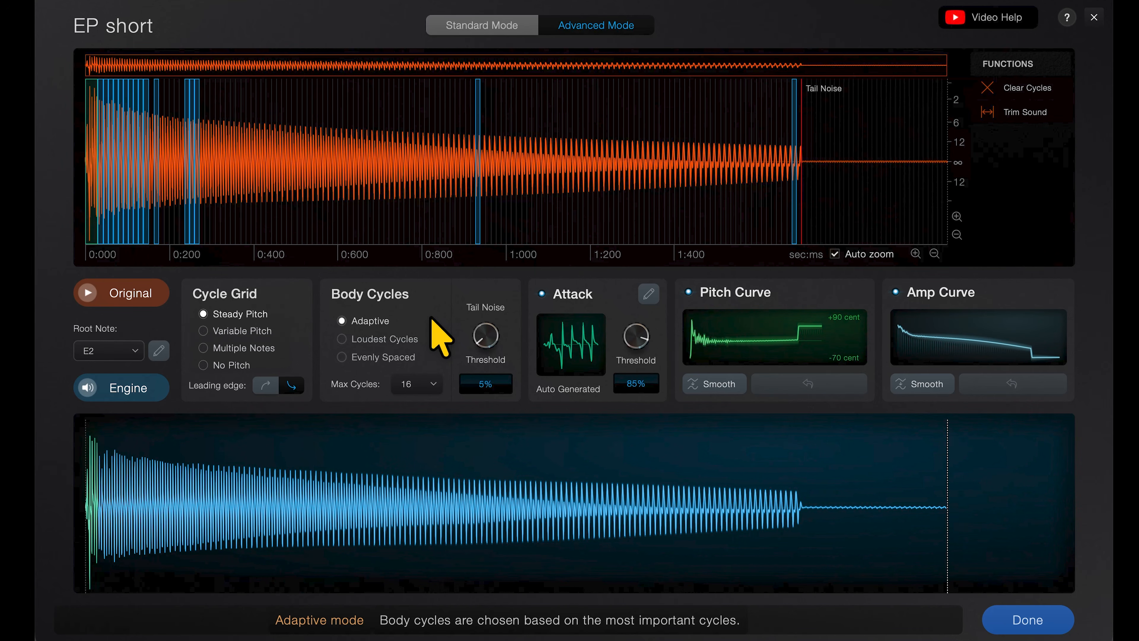
{"action": "left_click", "coordinate": [406, 337]}
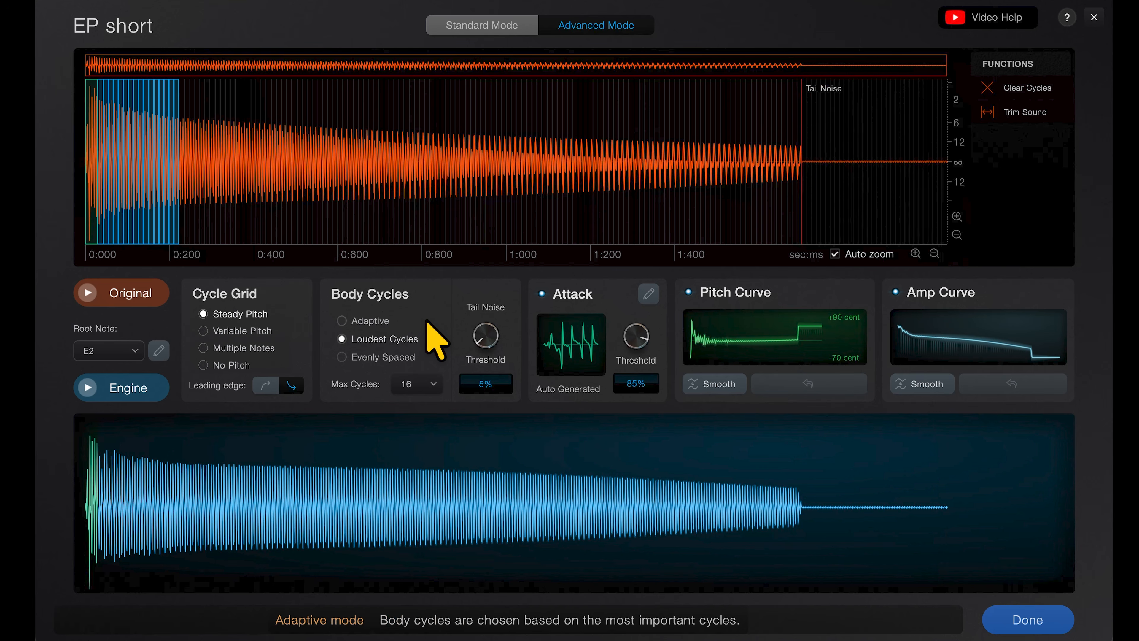
{"action": "key", "text": "space"}
{"action": "left_click", "coordinate": [394, 357]}
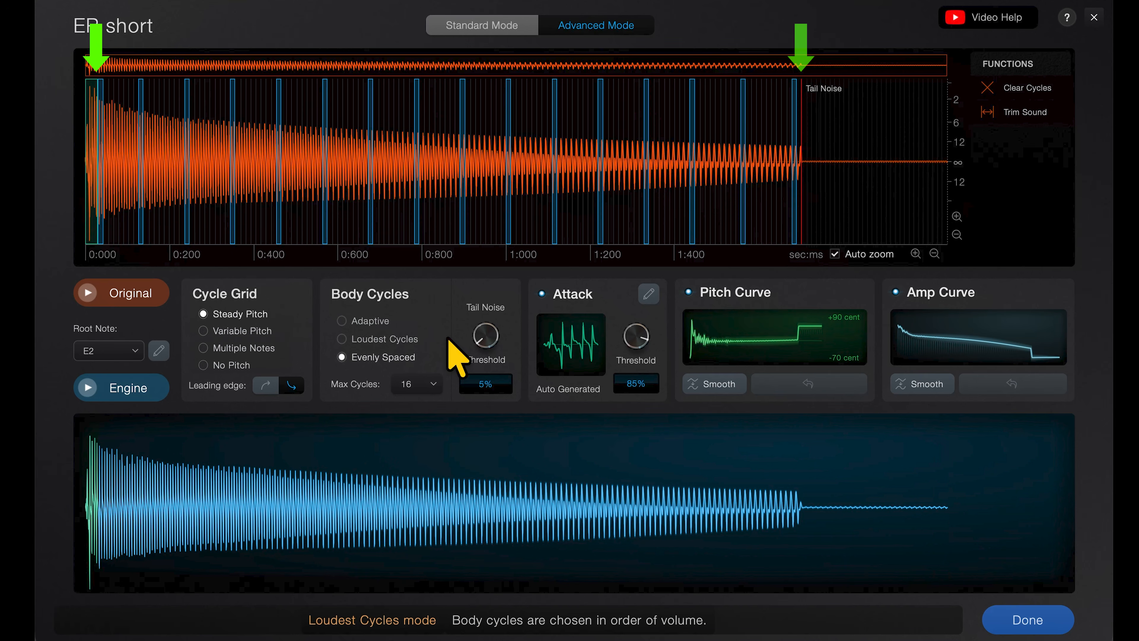
{"action": "key", "text": "space"}
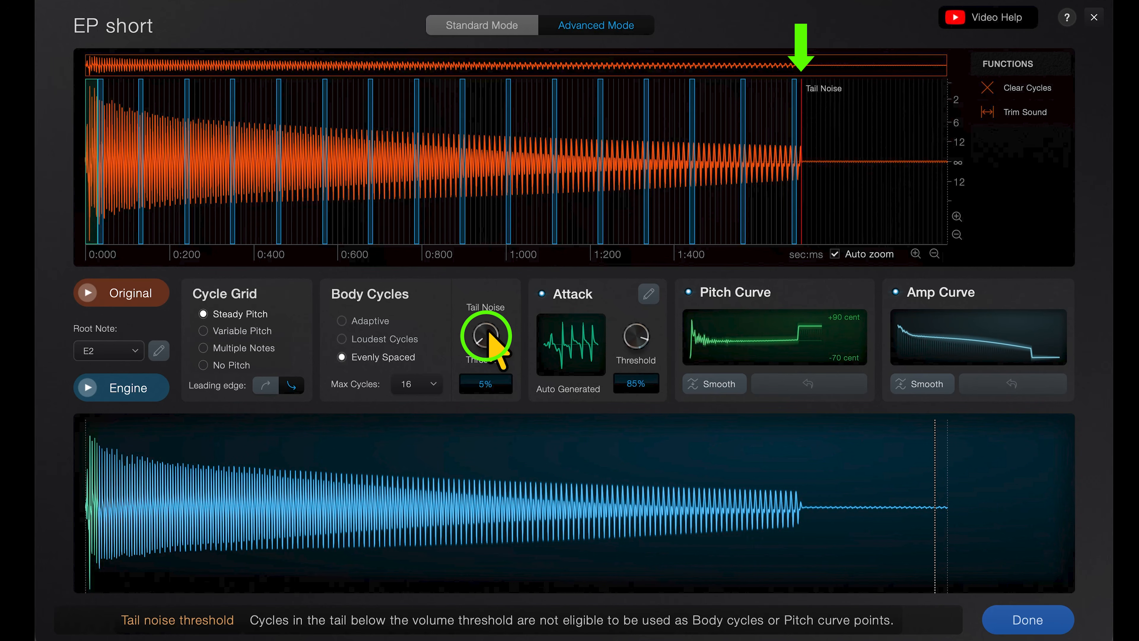
Set EP short's tail noise threshold to 36% and its maximum body cycles to 64.
{"action": "left_click_drag", "start_coordinate": [489, 331], "coordinate": [489, 288]}
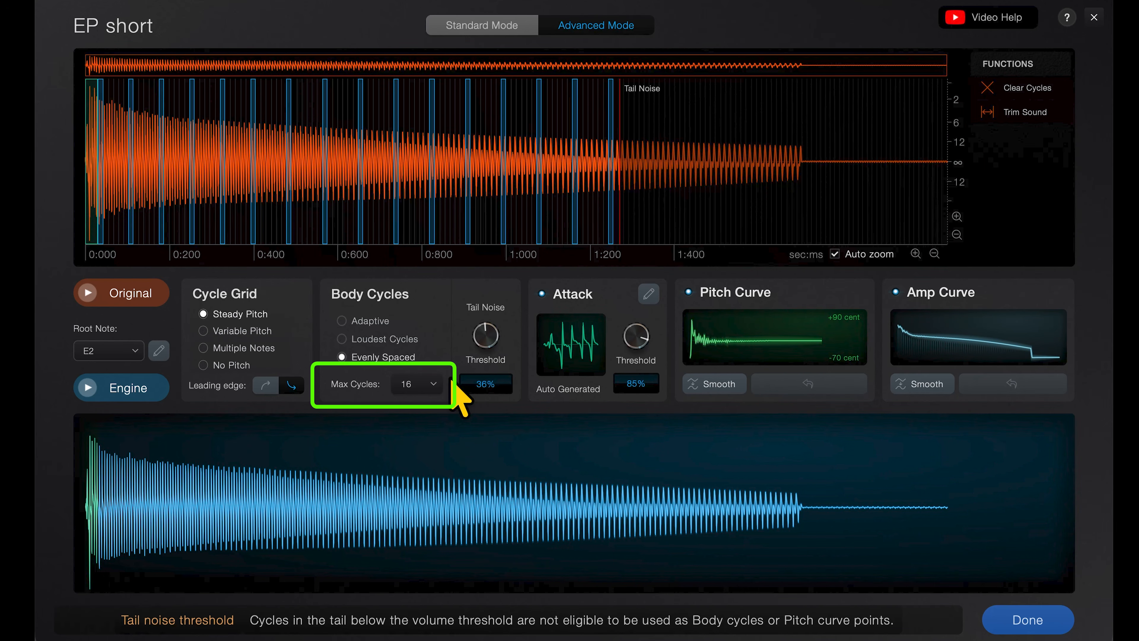
{"action": "left_click", "coordinate": [433, 383]}
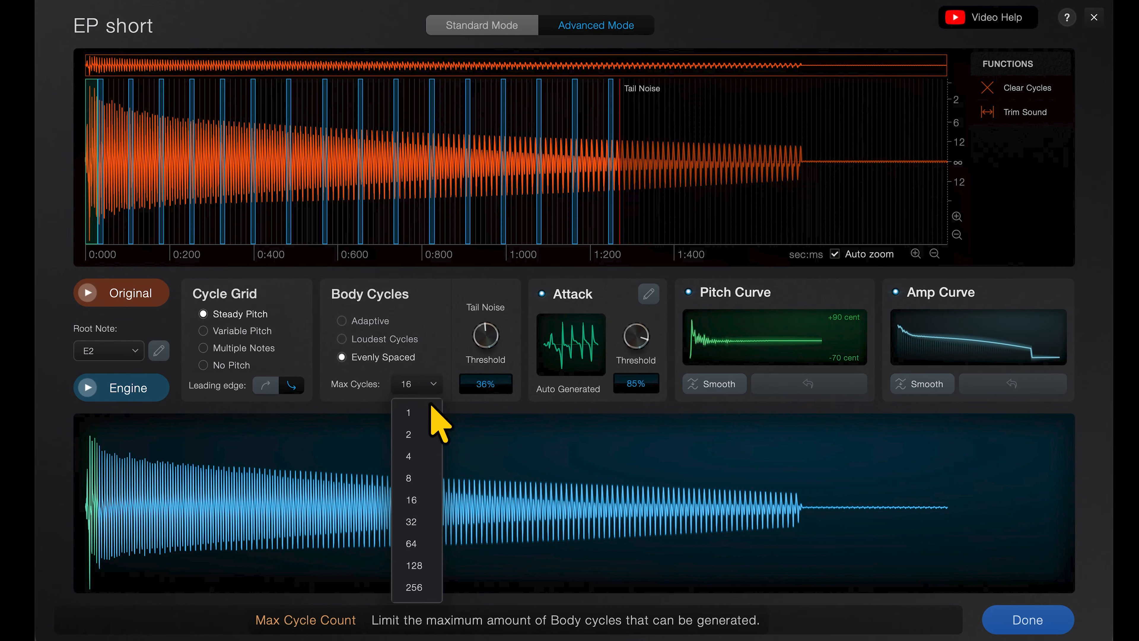
{"action": "left_click", "coordinate": [411, 544]}
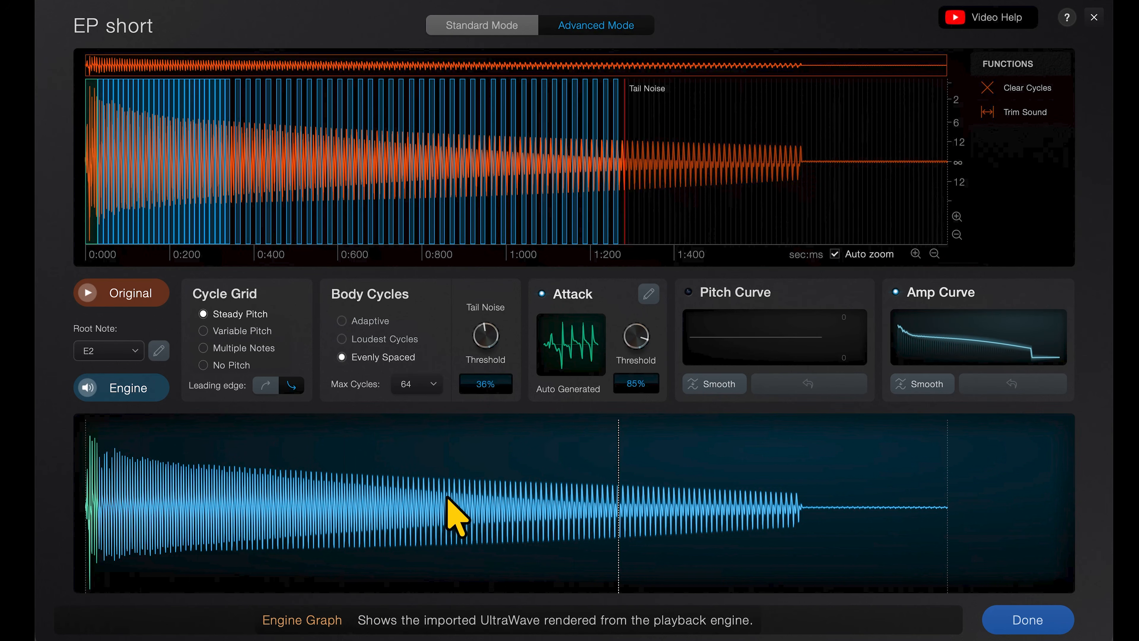
Limit EP short to a maximum of 5 body cycles and change the body cycle selection to Loudest Cycles.
{"action": "left_click", "coordinate": [422, 383]}
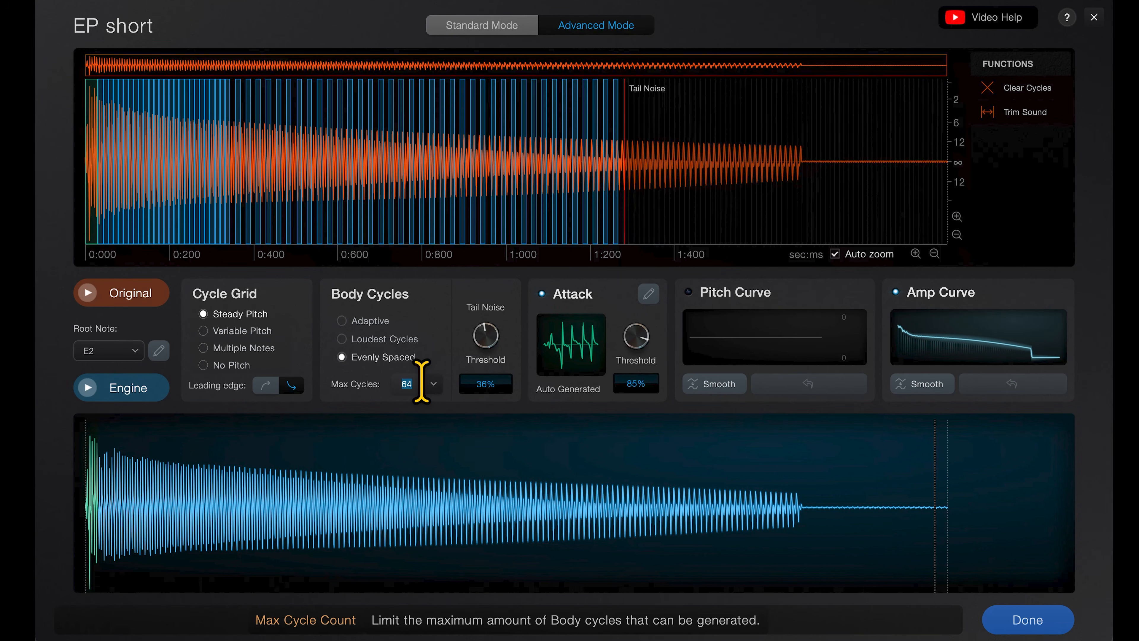
{"action": "type", "text": "5"}
{"action": "key", "text": "Return"}
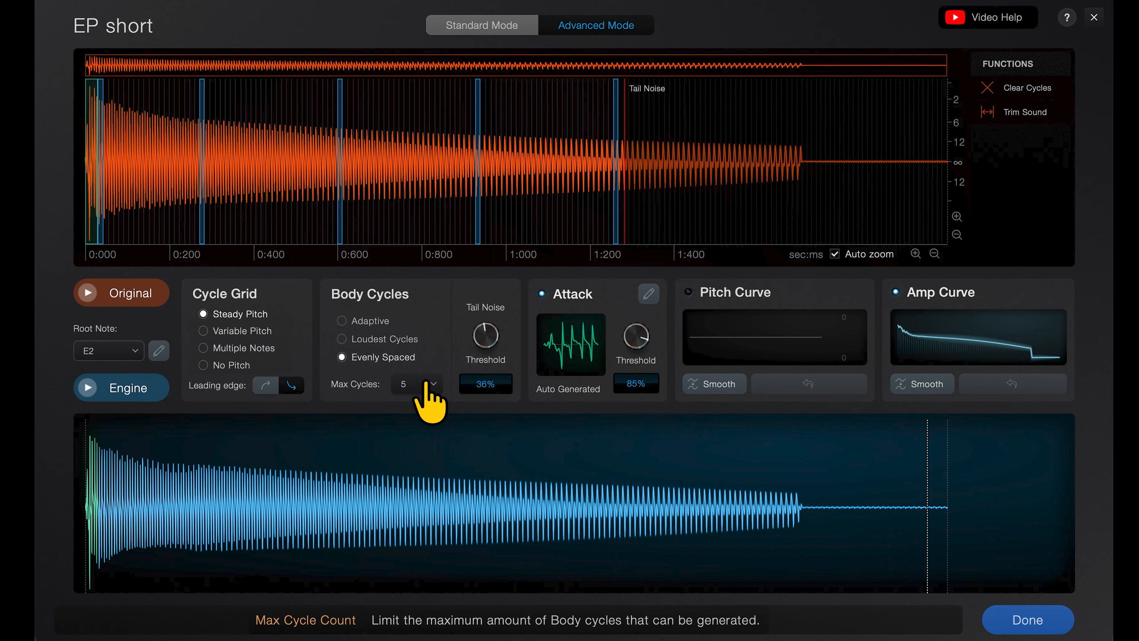
{"action": "left_click", "coordinate": [386, 339]}
{"action": "left_click", "coordinate": [419, 384]}
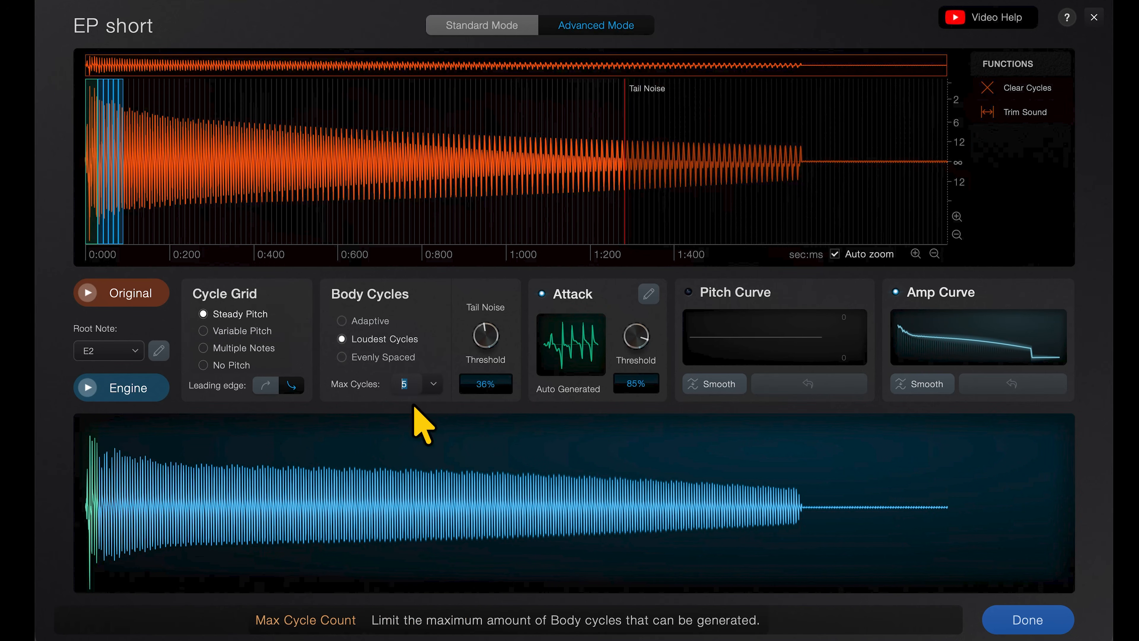
{"action": "left_click", "coordinate": [419, 385]}
{"action": "left_click", "coordinate": [420, 410]}
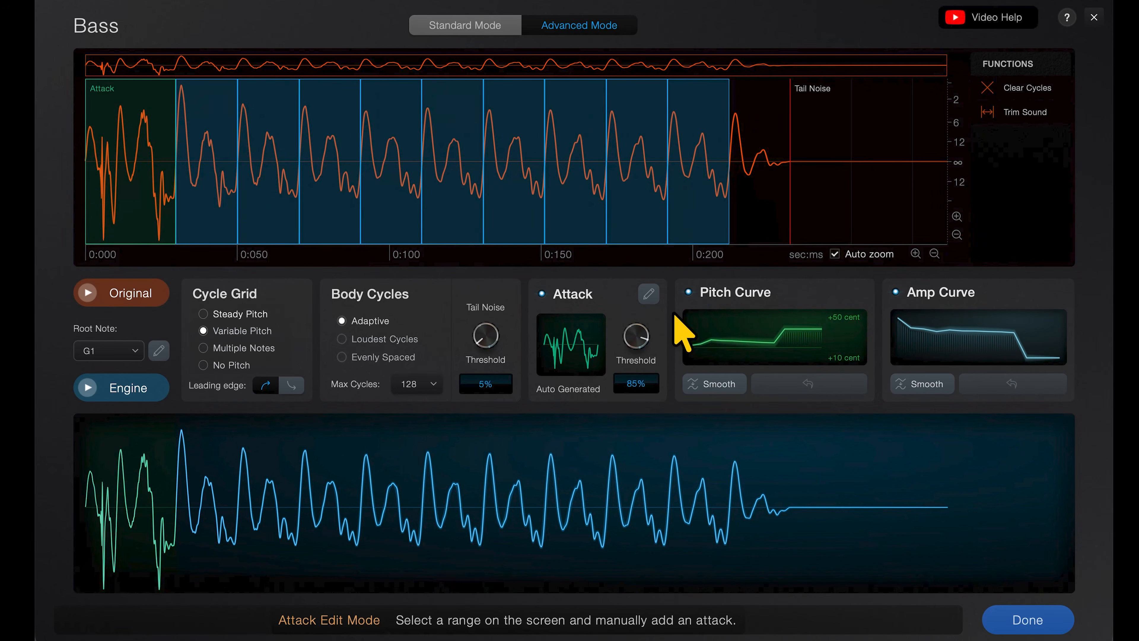
Turn the Bass sample's attack off and on again, and set its attack threshold to 34%.
{"action": "left_click", "coordinate": [543, 293]}
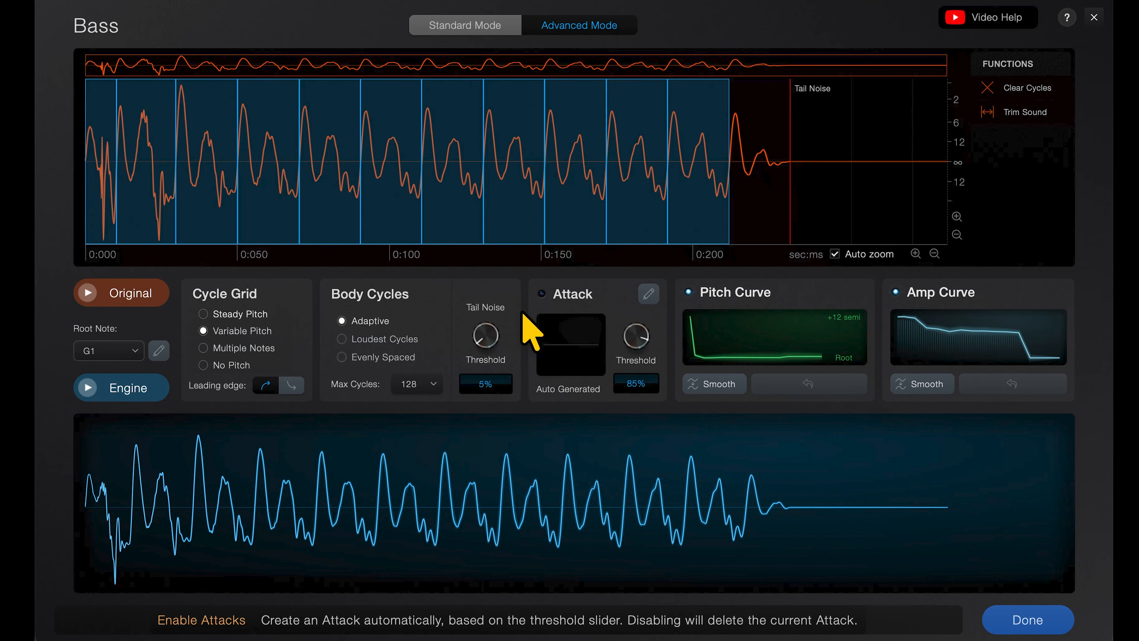
{"action": "left_click", "coordinate": [542, 294]}
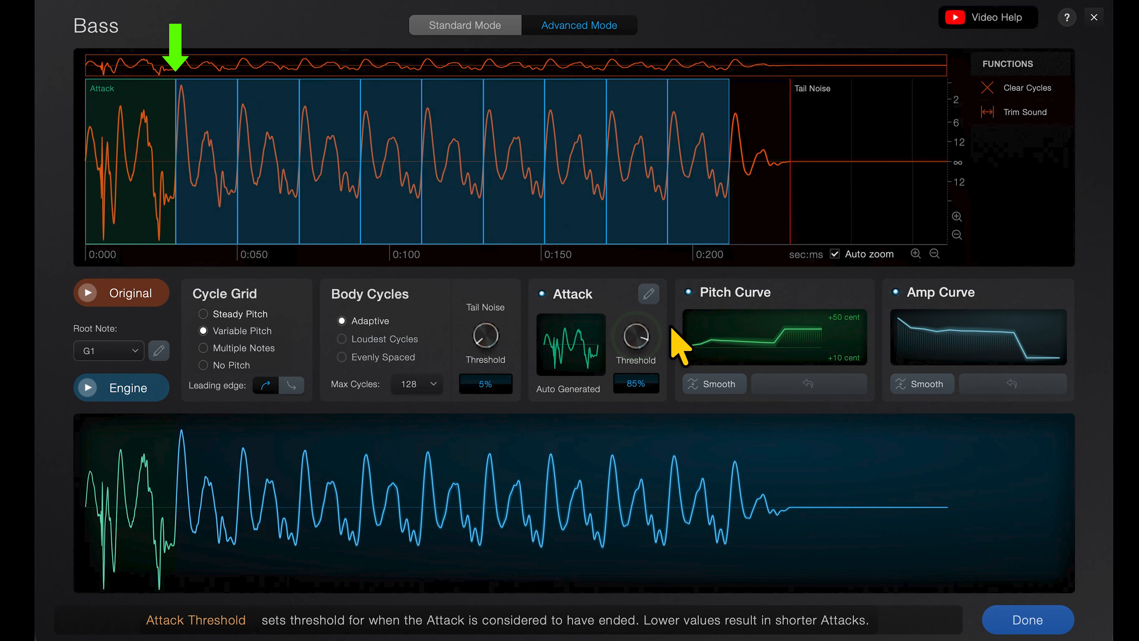
{"action": "left_click_drag", "start_coordinate": [639, 331], "coordinate": [639, 377]}
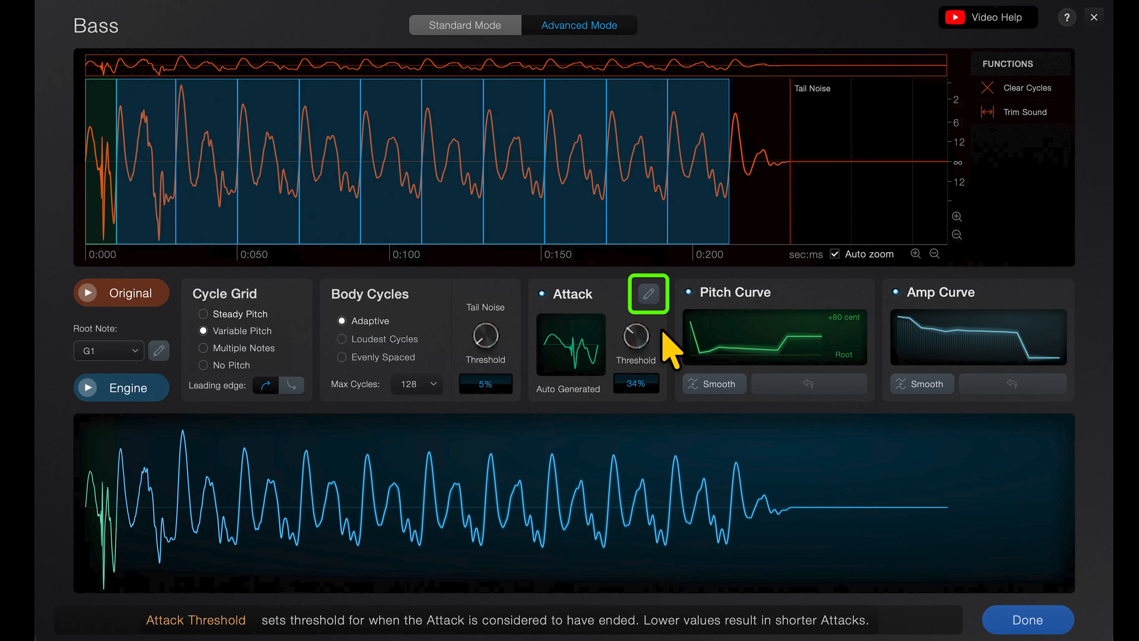
Create a manual attack on the Bass sample from a selection spanning about 0:005 to 0:030.
{"action": "left_click", "coordinate": [648, 294]}
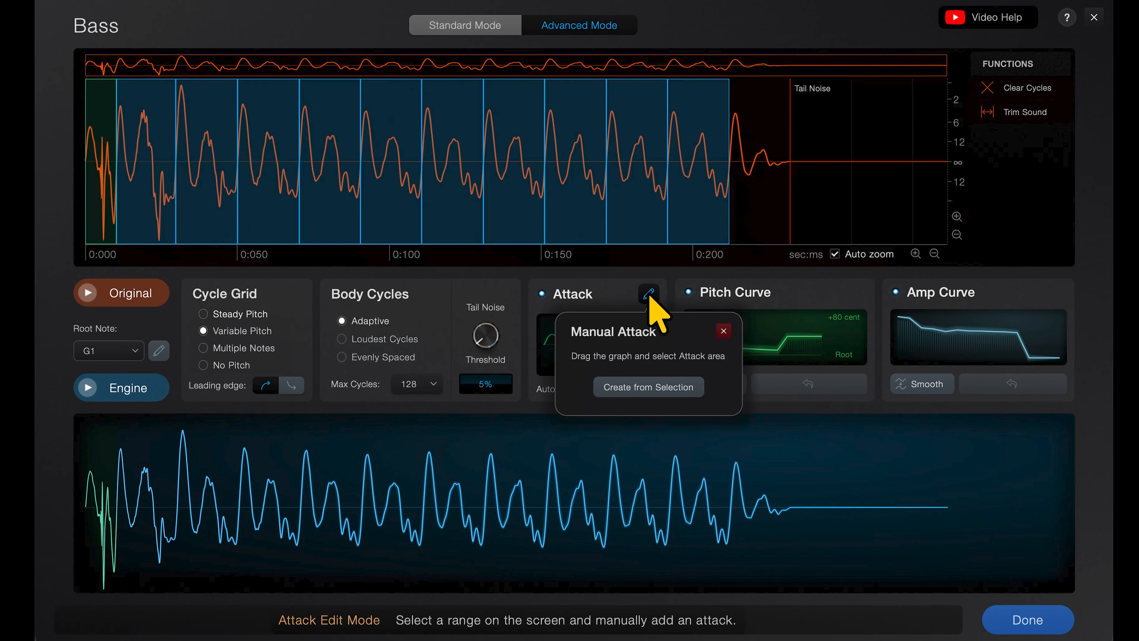
{"action": "left_click_drag", "start_coordinate": [102, 179], "coordinate": [176, 183]}
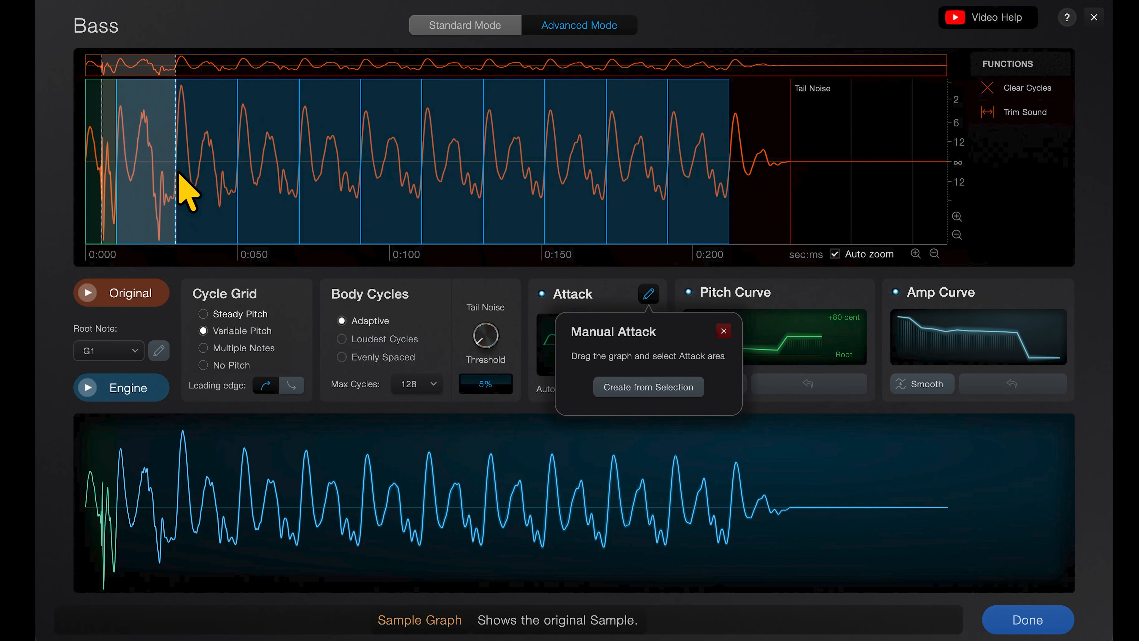
{"action": "left_click", "coordinate": [643, 389]}
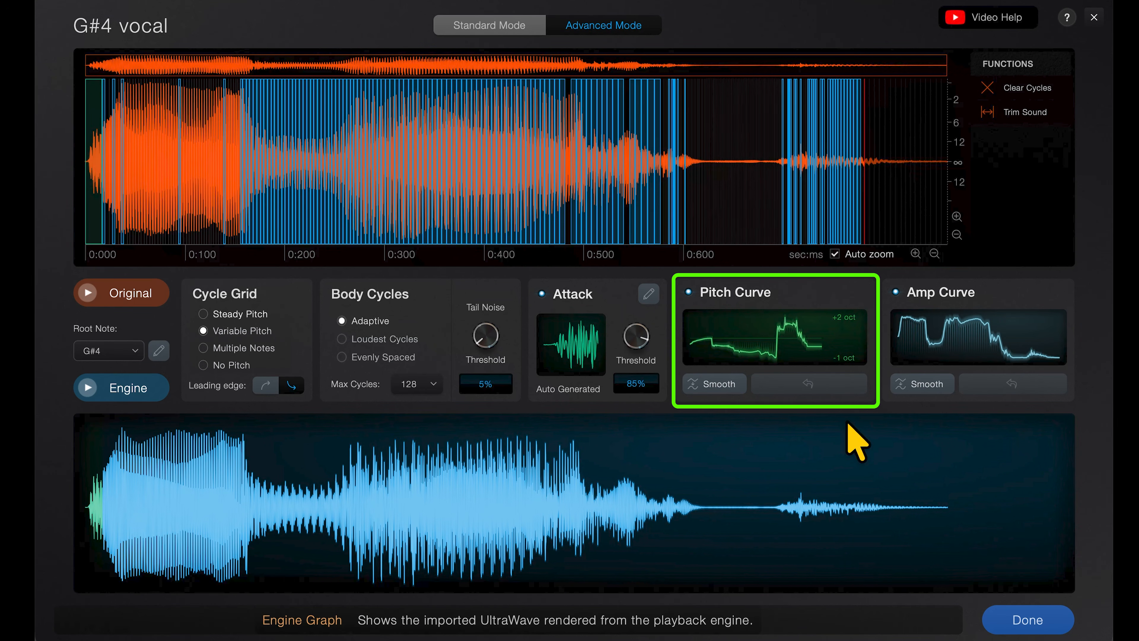
Try smoothing the pitch curve of G#4 vocal, and undo the smoothing.
{"action": "left_click", "coordinate": [723, 387]}
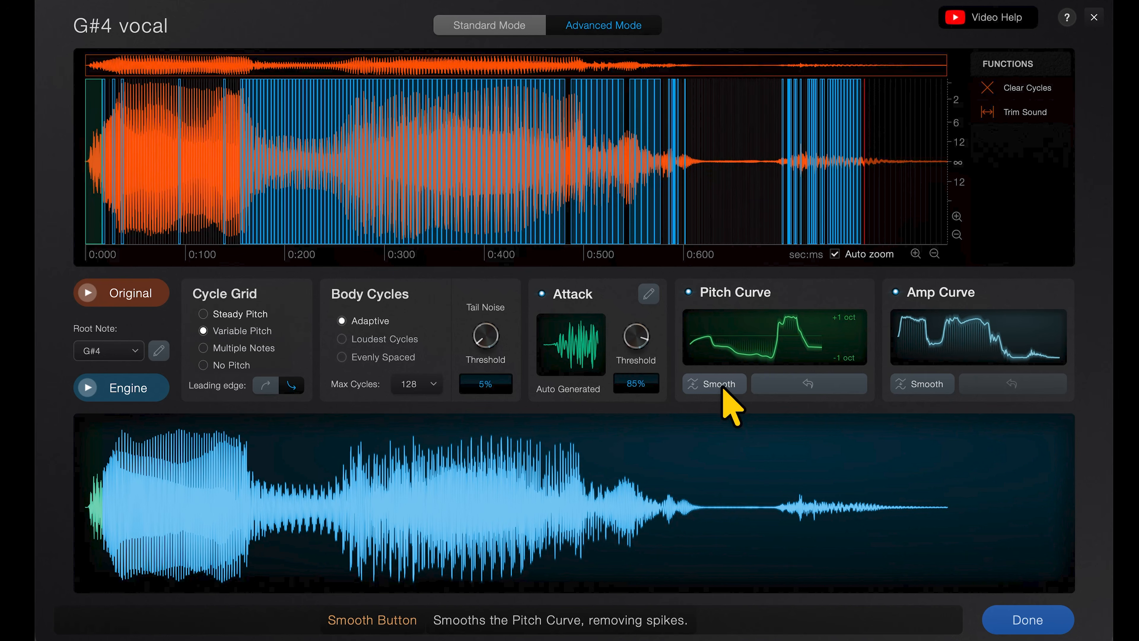
{"action": "left_click", "coordinate": [804, 387]}
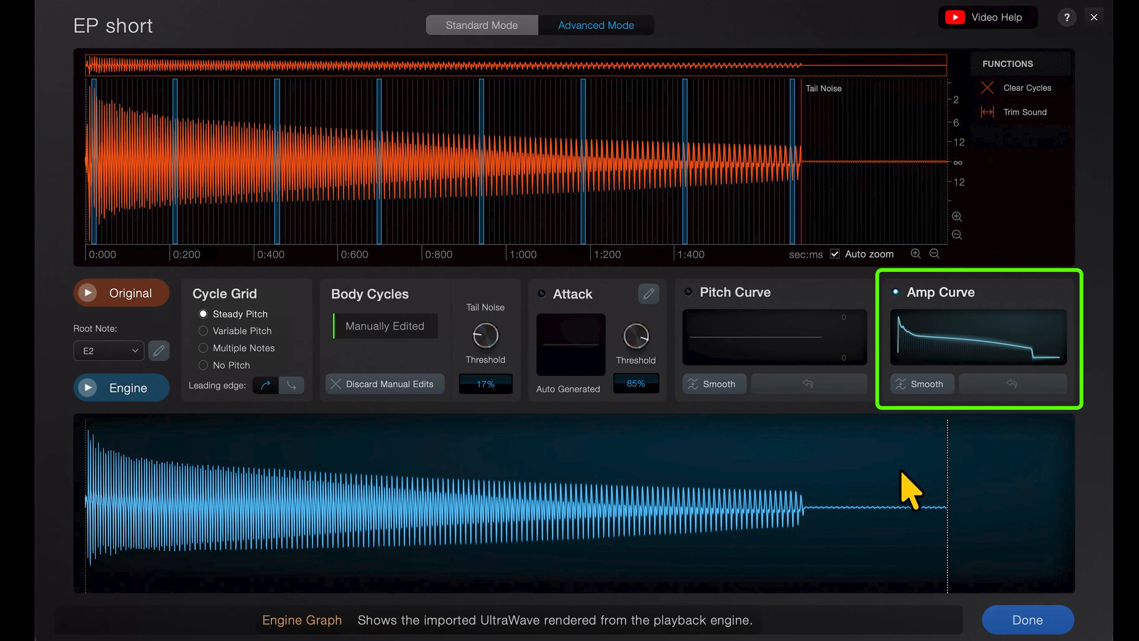
Play the engine version of EP short with the Amp Curve enabled, then disable the curve and play it again.
{"action": "key", "text": "space"}
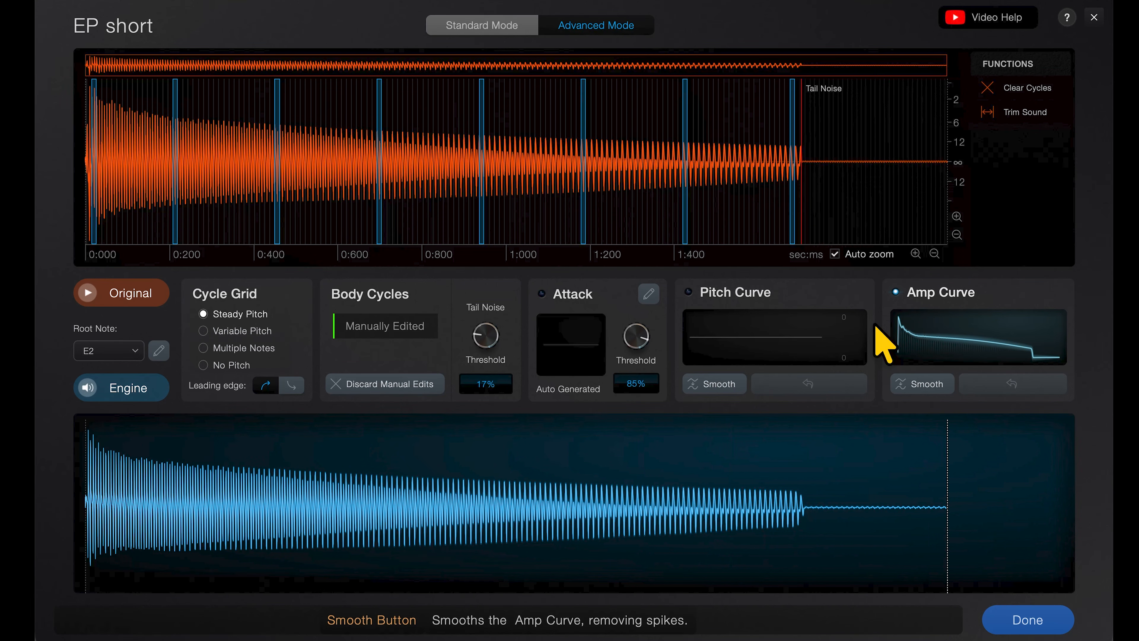
{"action": "left_click", "coordinate": [895, 292]}
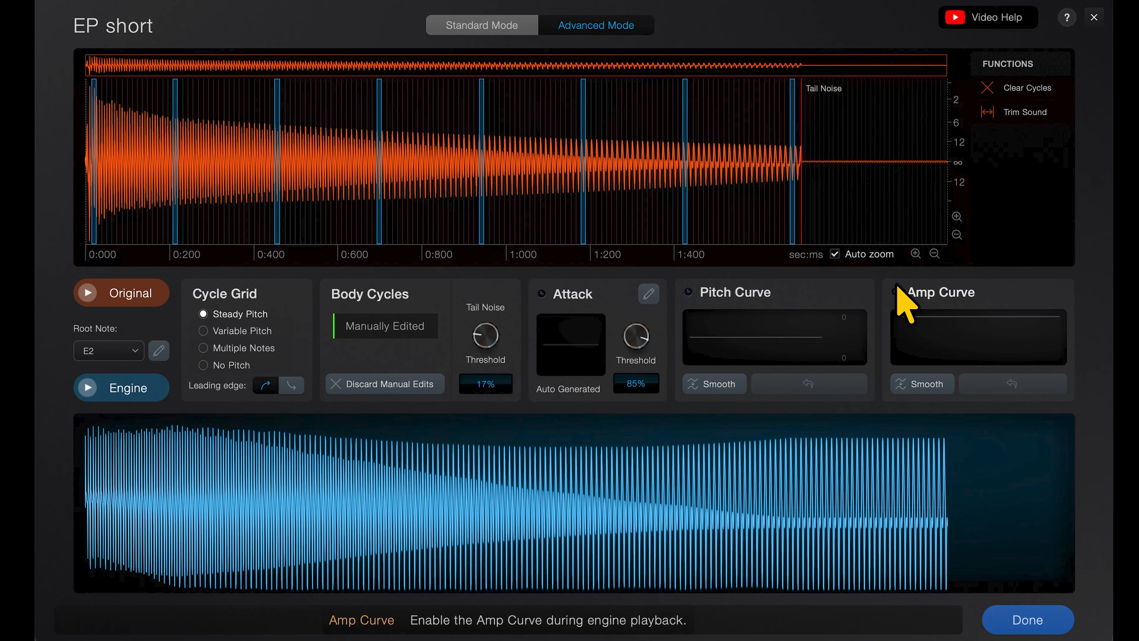
{"action": "key", "text": "space"}
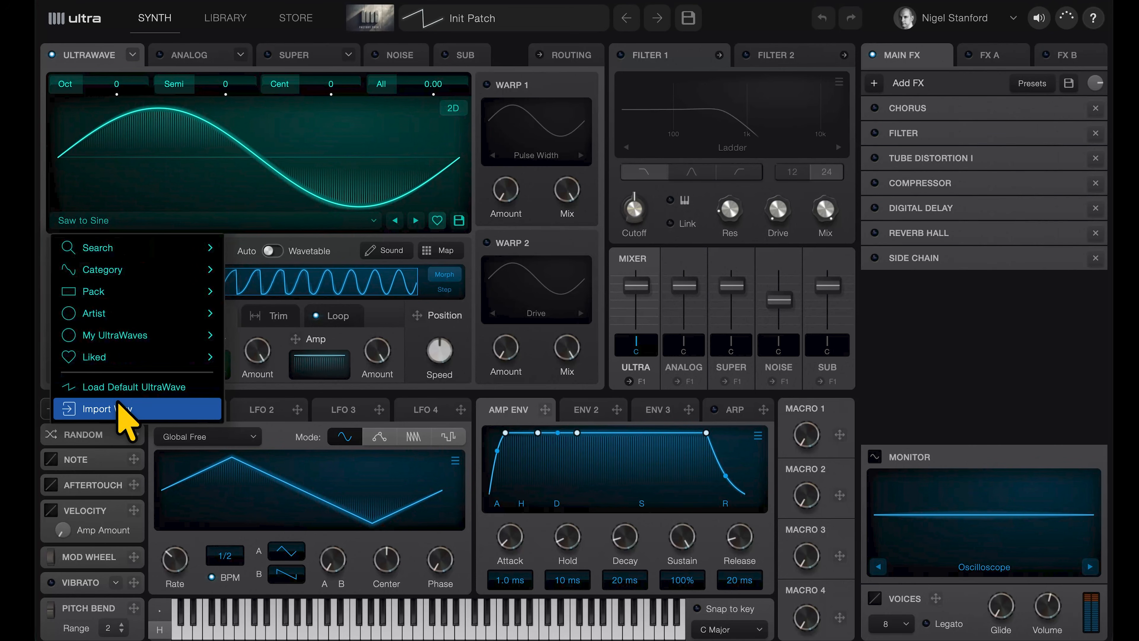
Select all files for a WAV import, and drop EP 03.wav through EP 18.wav together onto the UltraWave display.
{"action": "left_click", "coordinate": [117, 404]}
{"action": "left_click", "coordinate": [814, 246]}
{"action": "key", "text": "super+a"}
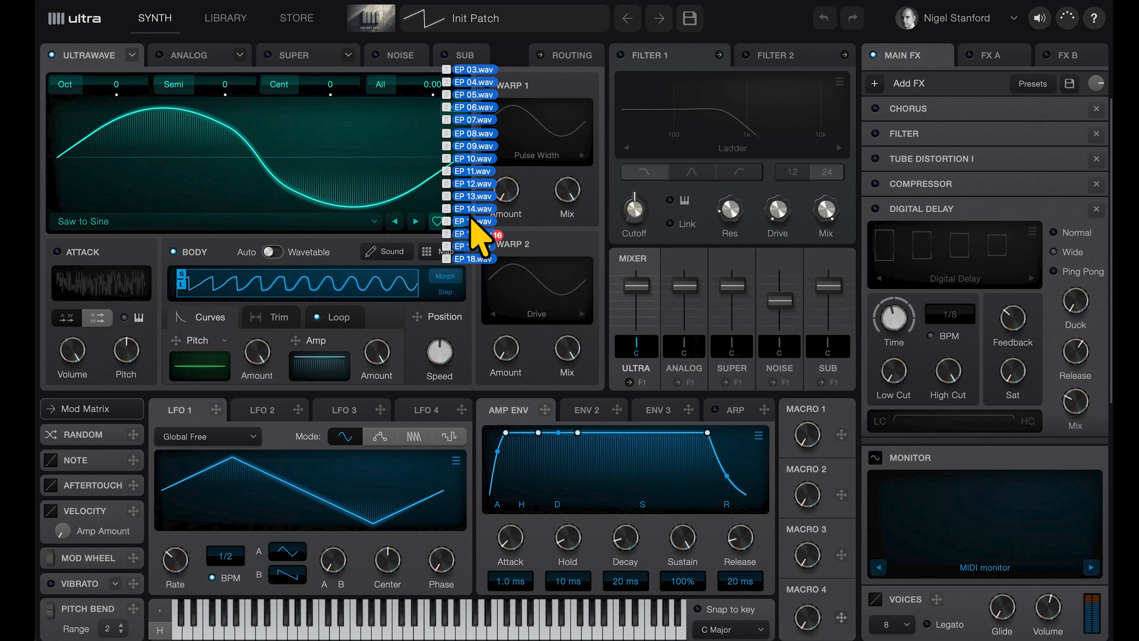
{"action": "left_click_drag", "start_coordinate": [472, 221], "coordinate": [397, 175]}
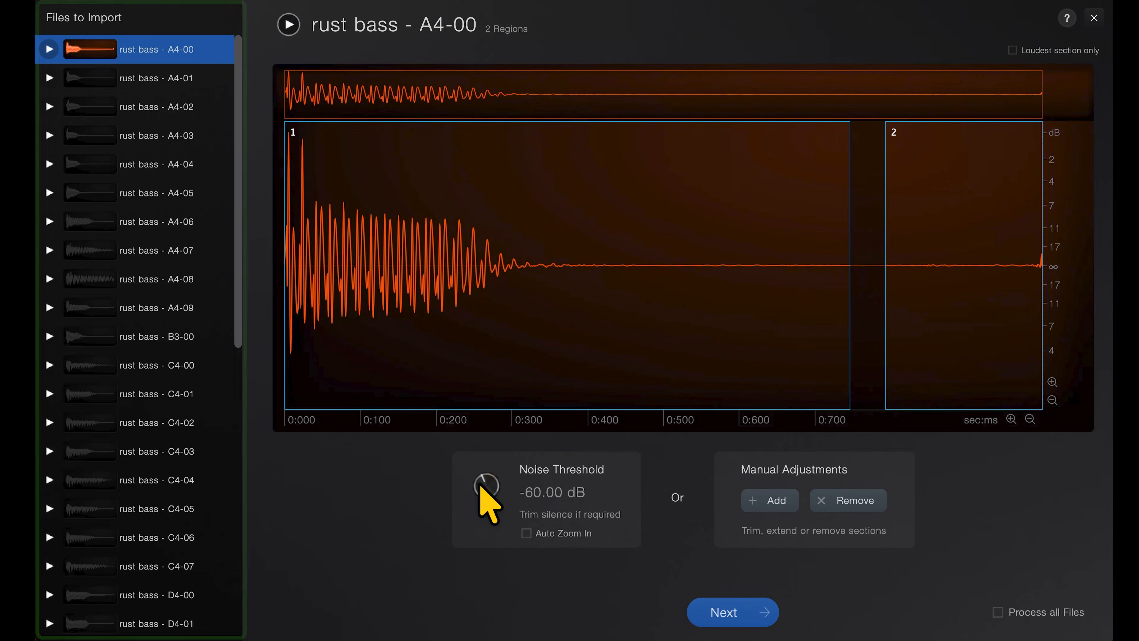
Set the noise threshold of rust bass - A4-00 to -21 dB, advance through the files to A4-06, and enable processing of all files.
{"action": "mouse_move", "coordinate": [481, 487]}
{"action": "left_mouse_down"}
{"action": "mouse_move", "coordinate": [481, 435]}
{"action": "mouse_move", "coordinate": [483, 484]}
{"action": "left_mouse_up"}
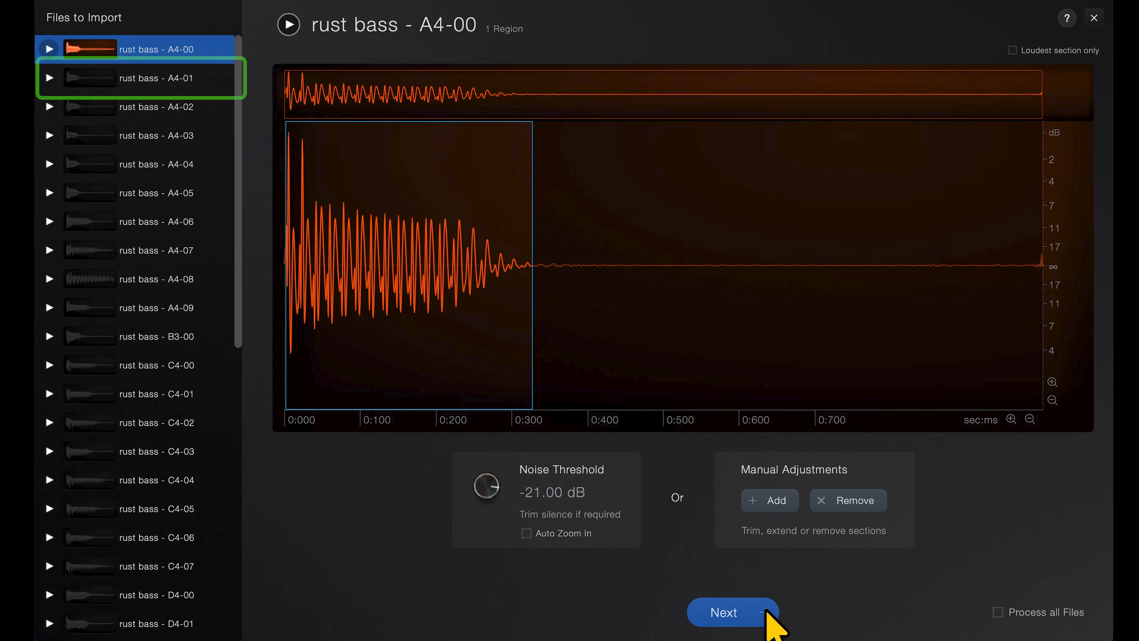
{"action": "left_click", "coordinate": [768, 612]}
{"action": "left_click", "coordinate": [768, 612]}
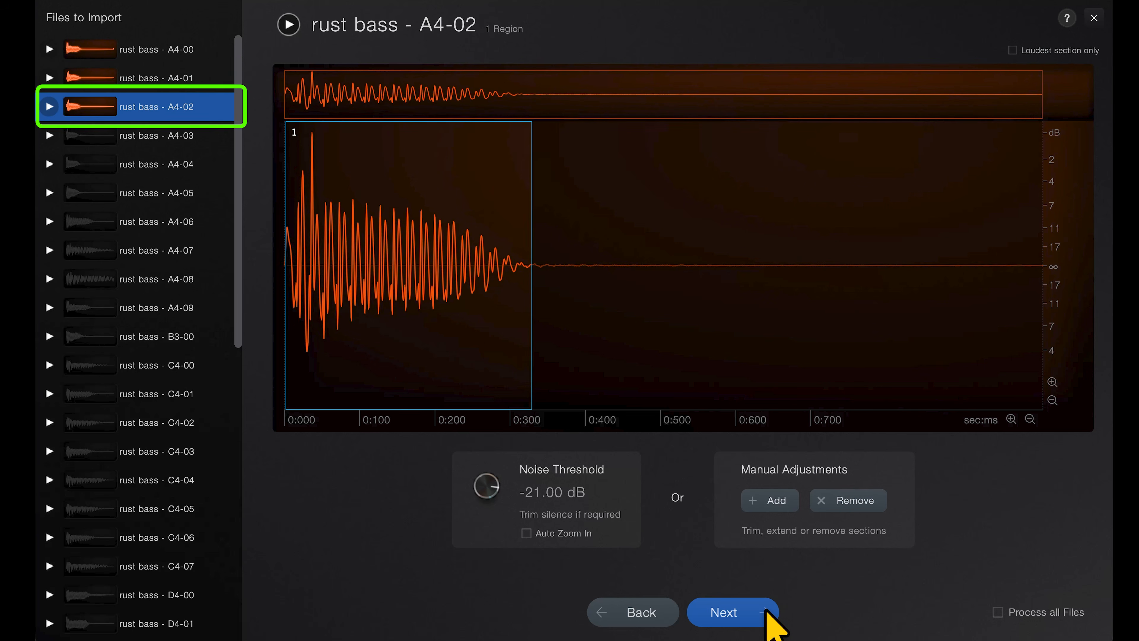
{"action": "left_click", "coordinate": [767, 612]}
{"action": "left_click", "coordinate": [767, 612]}
{"action": "left_click", "coordinate": [767, 612]}
{"action": "left_click", "coordinate": [768, 612]}
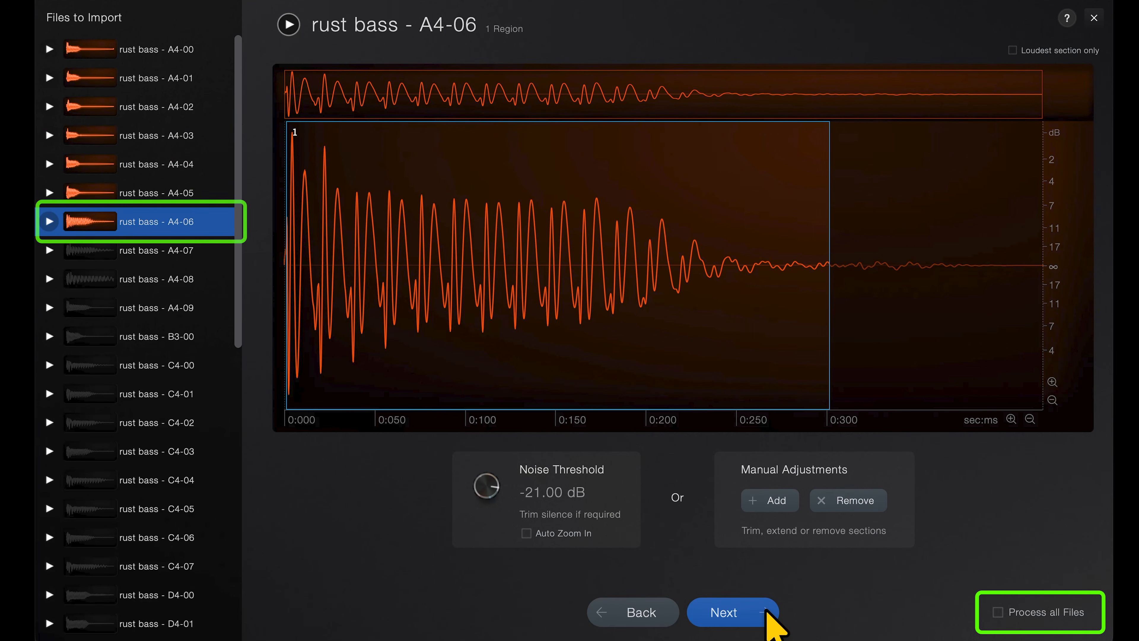
{"action": "left_click", "coordinate": [1015, 611]}
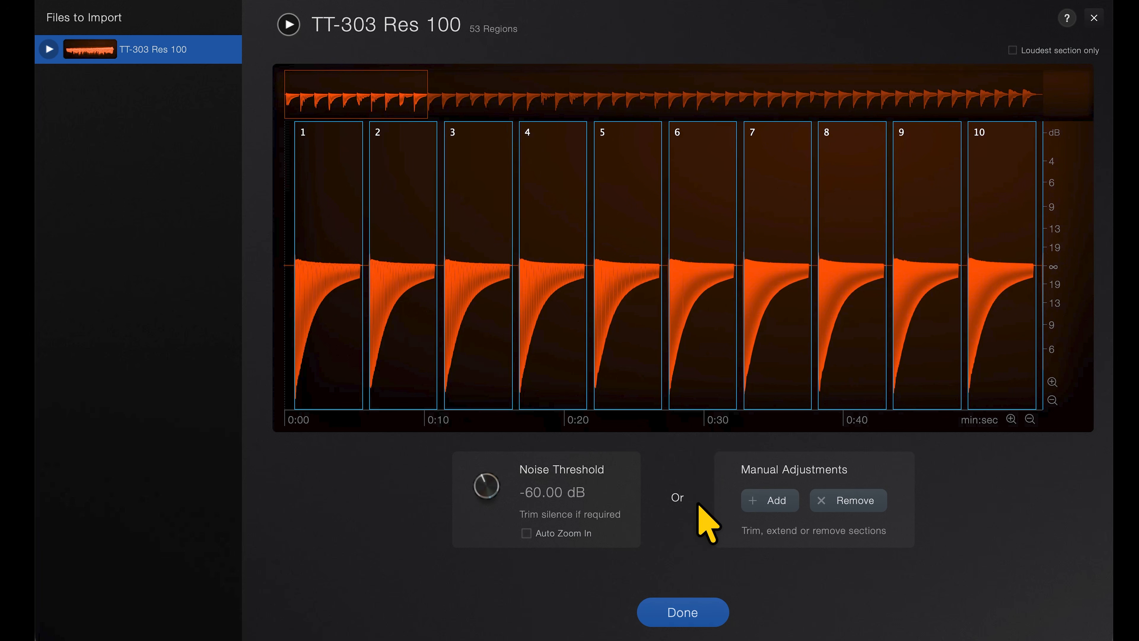
Accept the detected regions of TT-303 Res 100, disable the attack on region 01, and advance to region 03.
{"action": "left_click", "coordinate": [689, 611]}
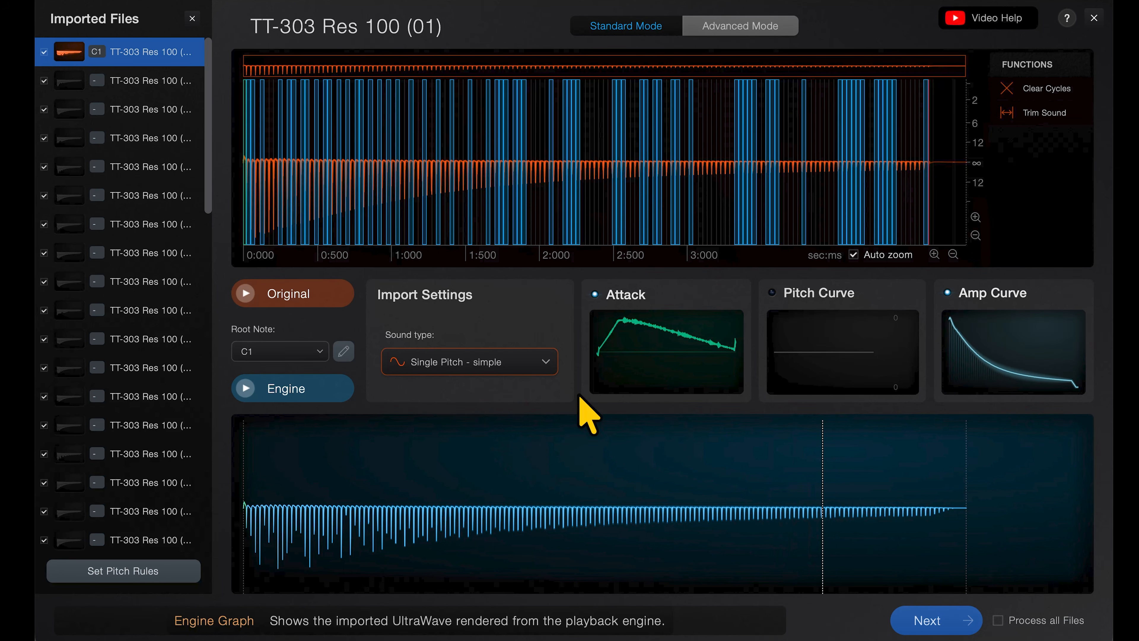
{"action": "left_click", "coordinate": [595, 295]}
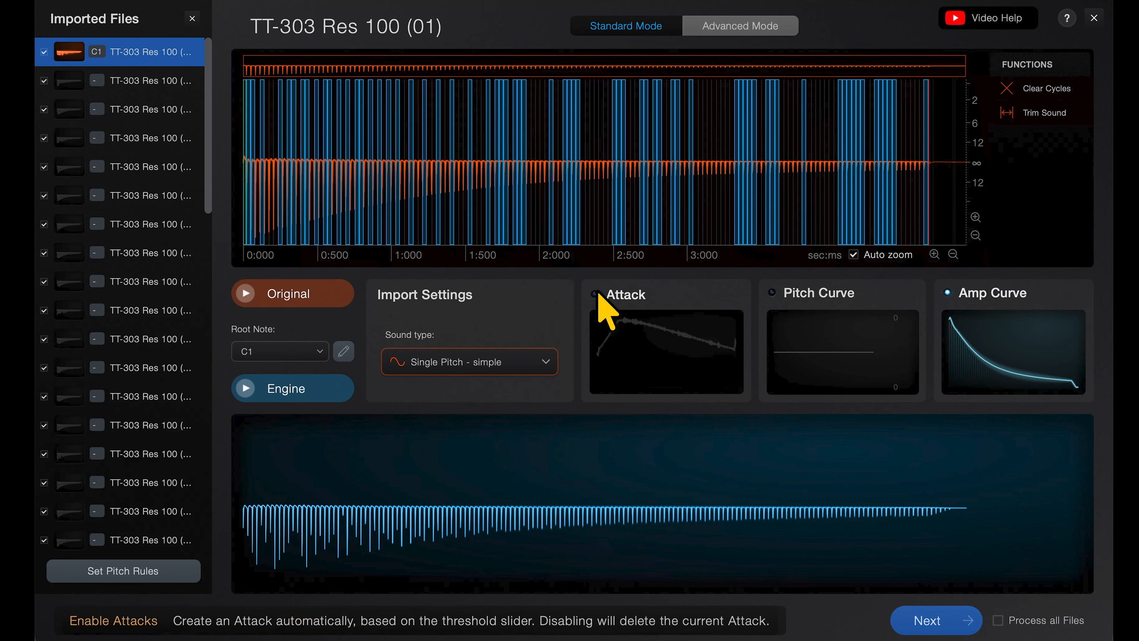
{"action": "left_click", "coordinate": [932, 625]}
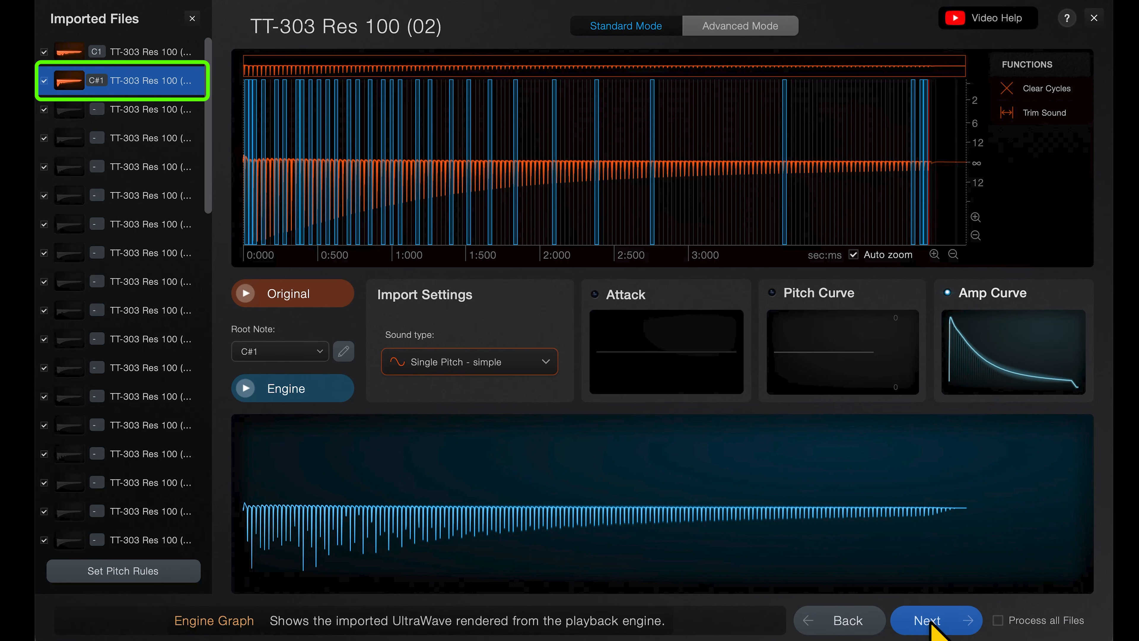
{"action": "left_click", "coordinate": [931, 625]}
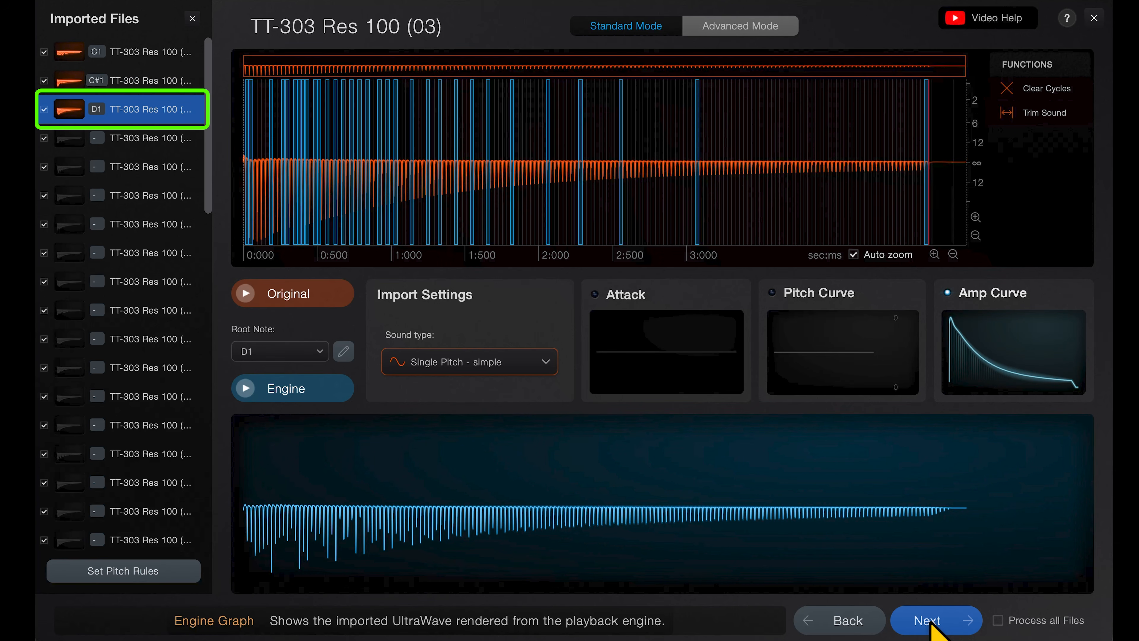
Advance to region 04 of TT-303 Res 100, enable processing of all files, and process the remaining regions with the current settings.
{"action": "left_click", "coordinate": [929, 624]}
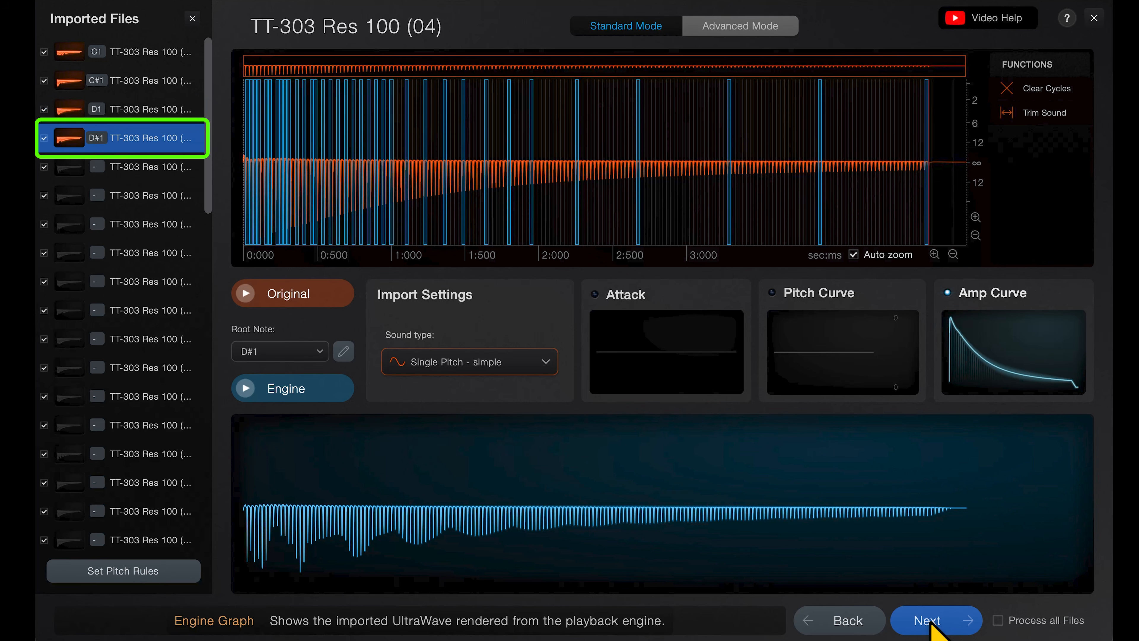
{"action": "left_click", "coordinate": [1004, 620]}
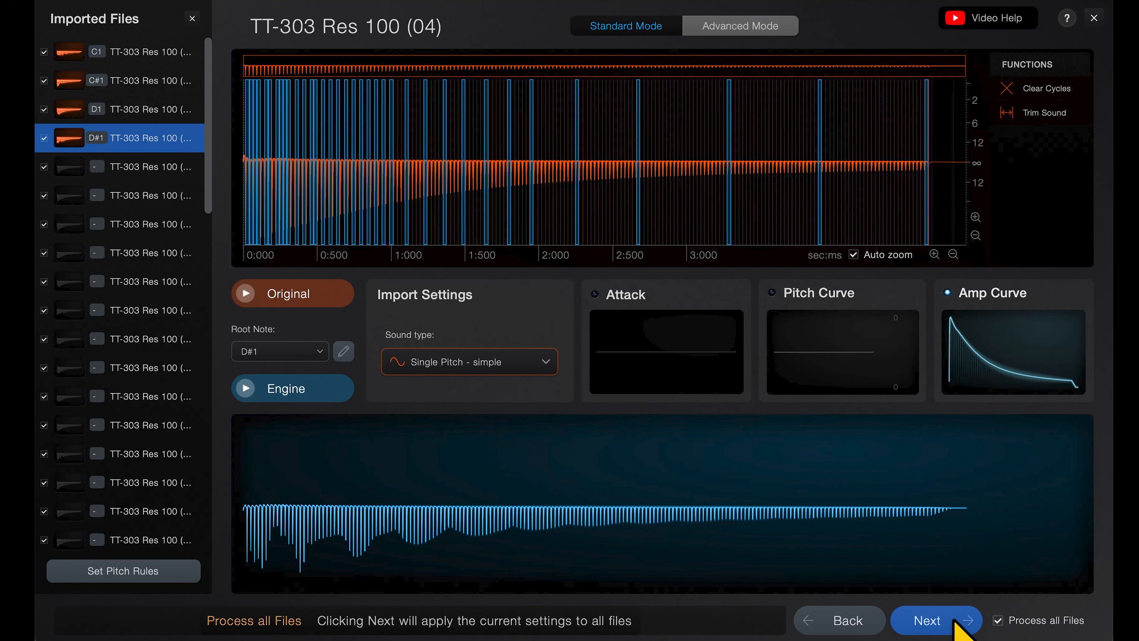
{"action": "left_click", "coordinate": [956, 621]}
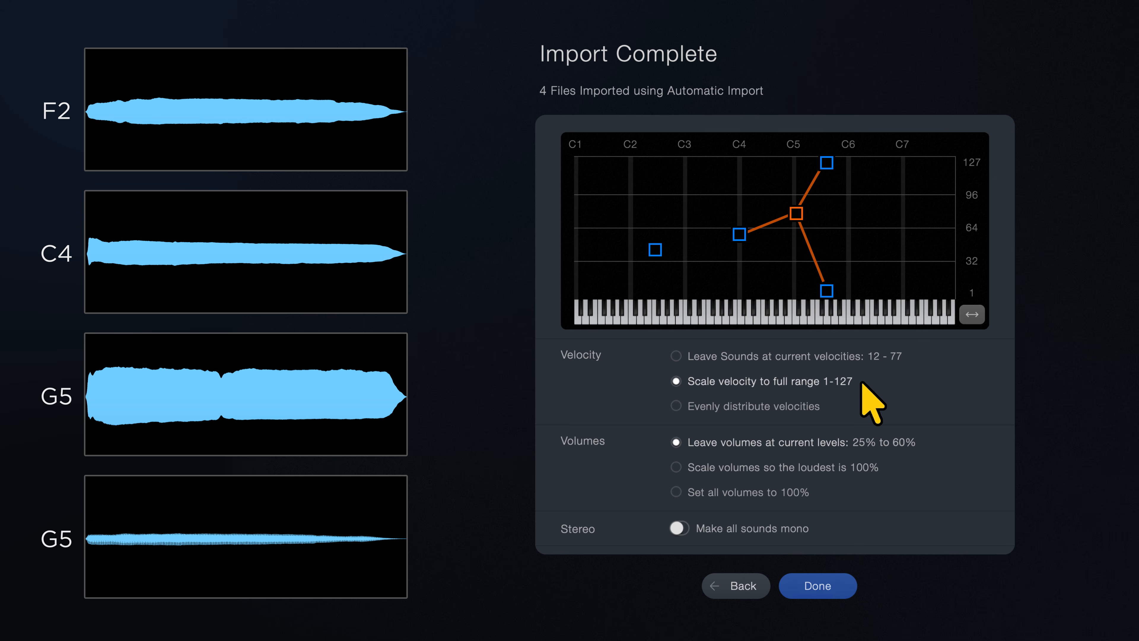
Try evenly distributed velocities for the imported clarinet sounds, and settle on leaving the sounds at their current velocities.
{"action": "left_click", "coordinate": [830, 406]}
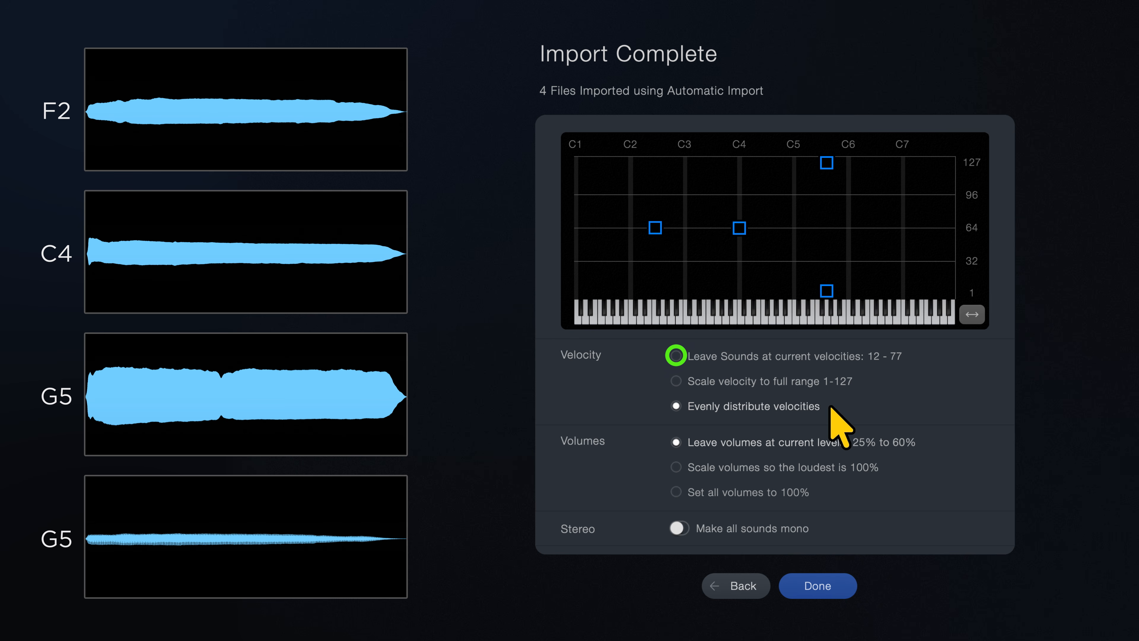
{"action": "left_click", "coordinate": [815, 355]}
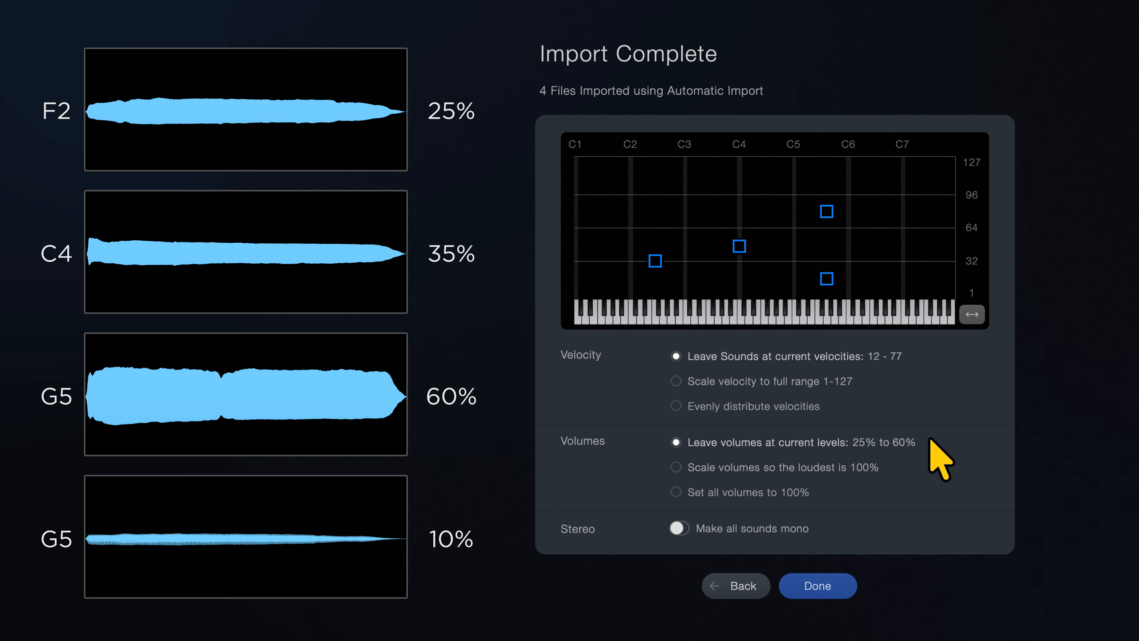
Try the loudest-is-100% and all-volumes-100% options, return to leaving volumes at current levels, and finish the import.
{"action": "left_click", "coordinate": [879, 466]}
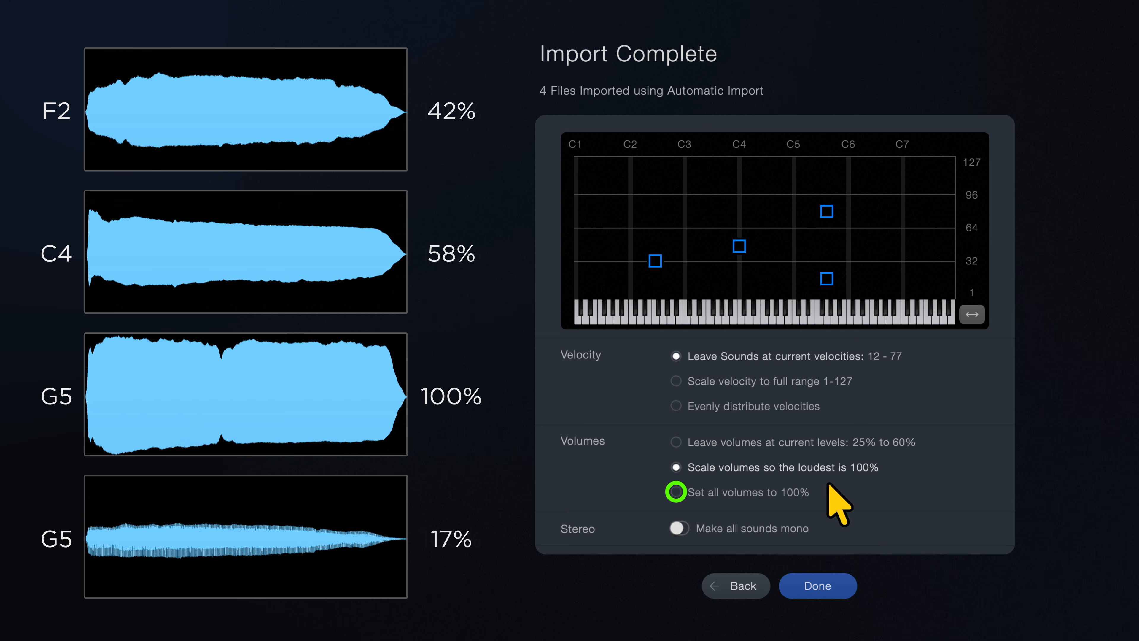
{"action": "left_click", "coordinate": [819, 492]}
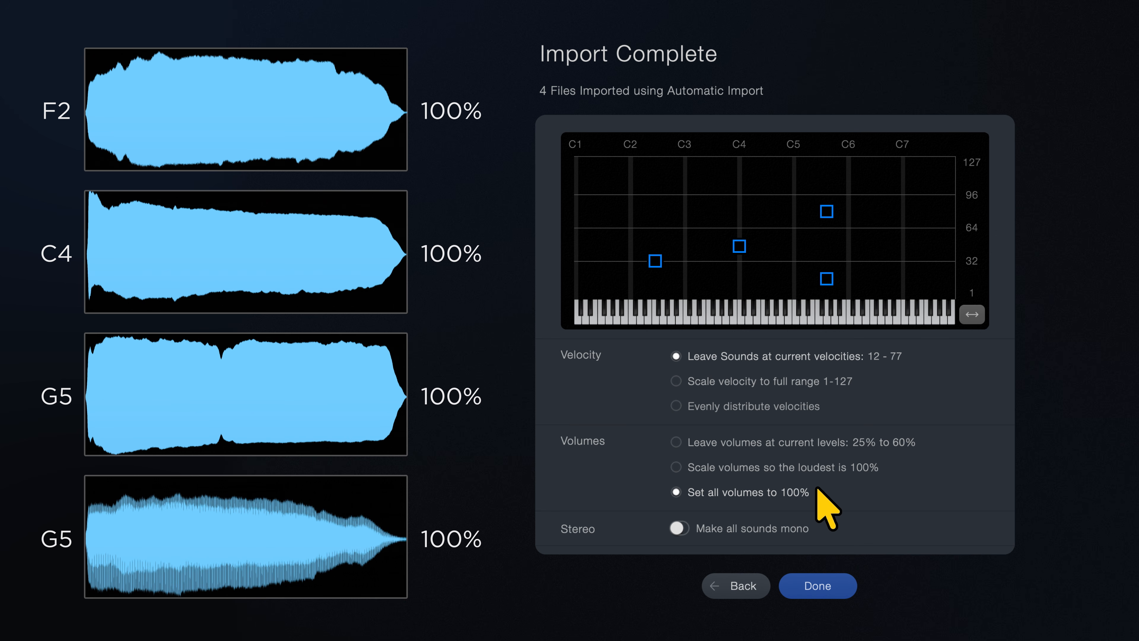
{"action": "left_click", "coordinate": [819, 439]}
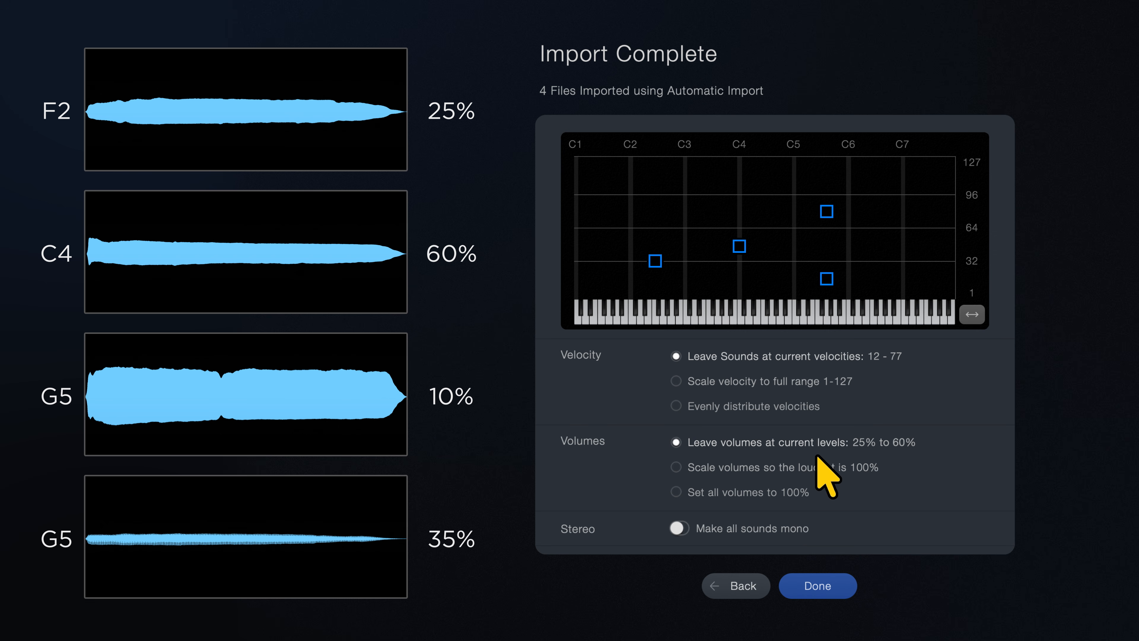
{"action": "left_click", "coordinate": [816, 588]}
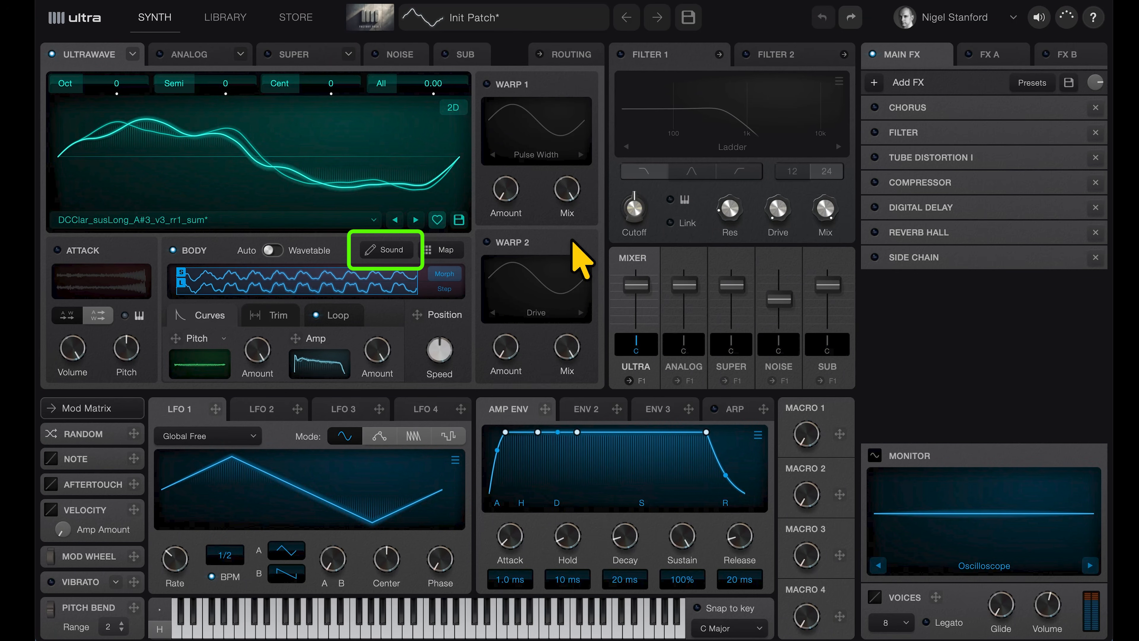
Open the Clarinet_C4 sound for editing, and in the UltraWave Map scale all sound volumes from 1% to 100%.
{"action": "left_click", "coordinate": [385, 250]}
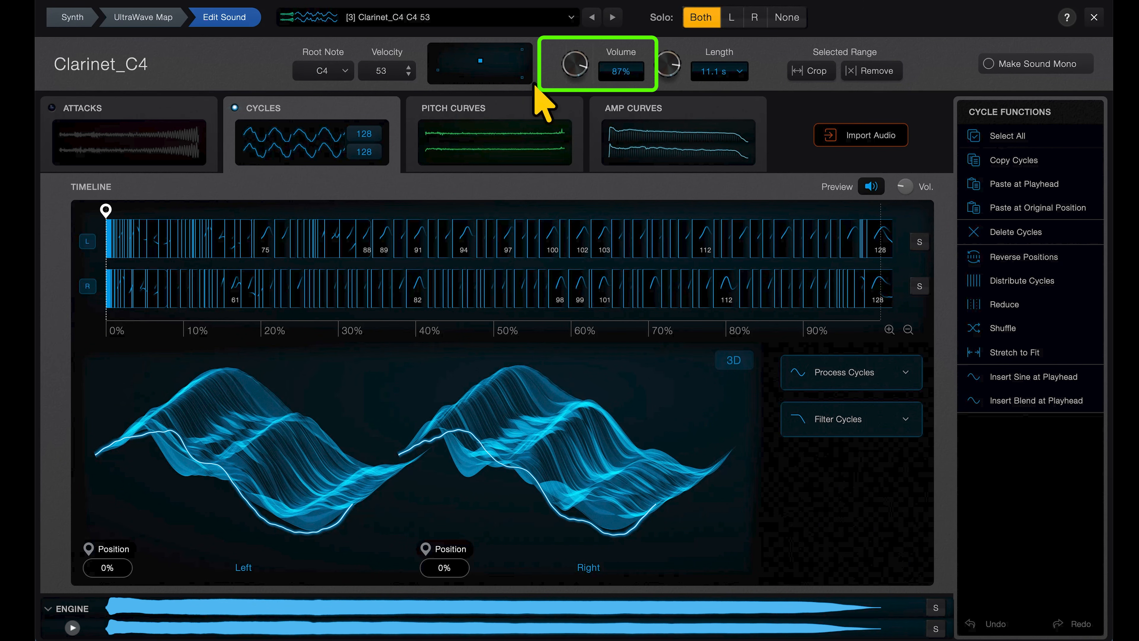
{"action": "left_click", "coordinate": [161, 17]}
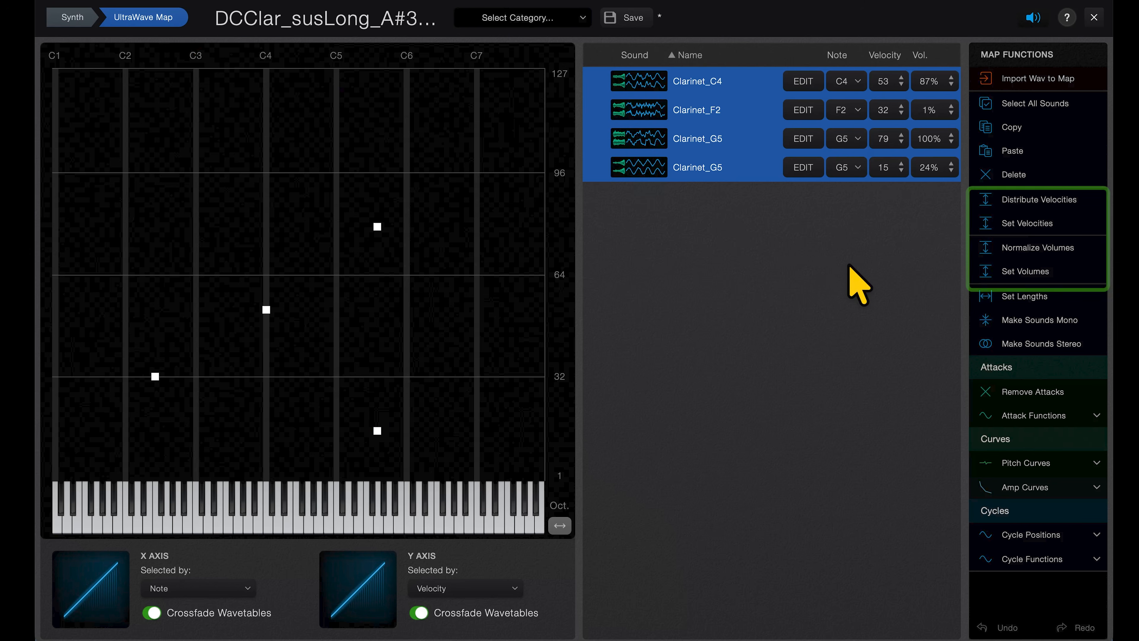
{"action": "left_click", "coordinate": [1014, 271]}
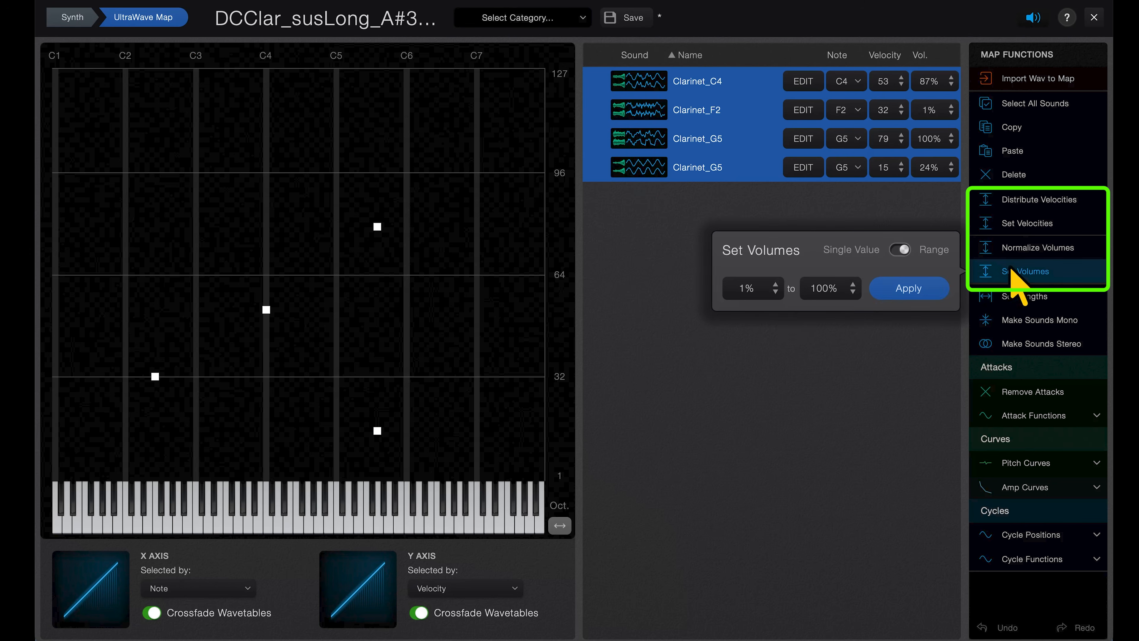
{"action": "left_click", "coordinate": [911, 289]}
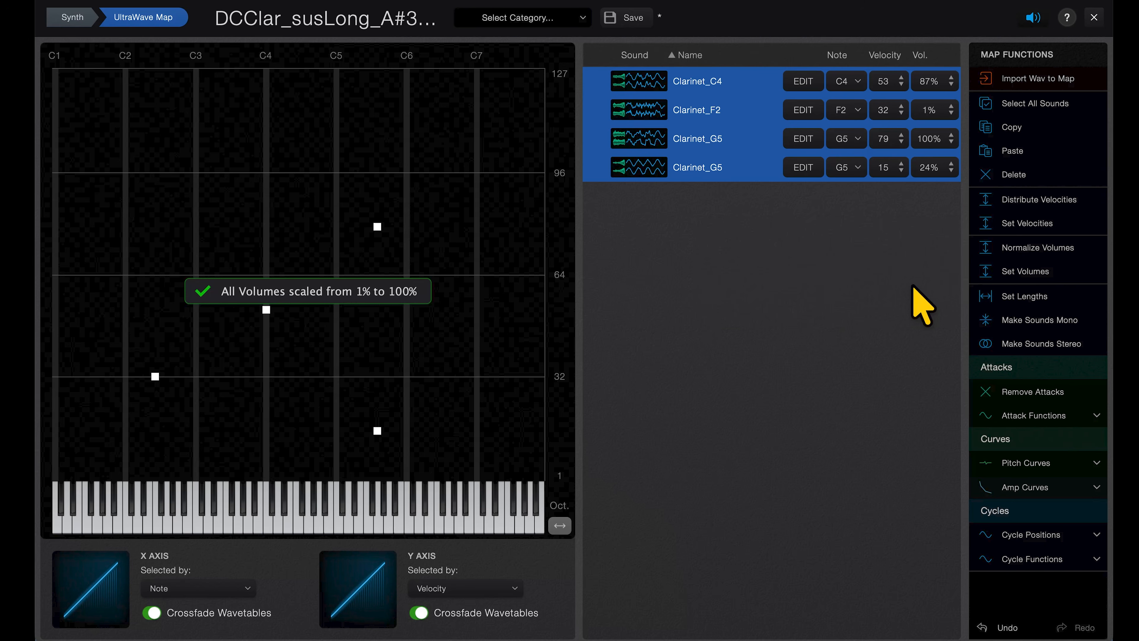
Distribute the velocities of all clarinet sounds in the map, and audition F#4 and a higher note.
{"action": "left_click", "coordinate": [1041, 201]}
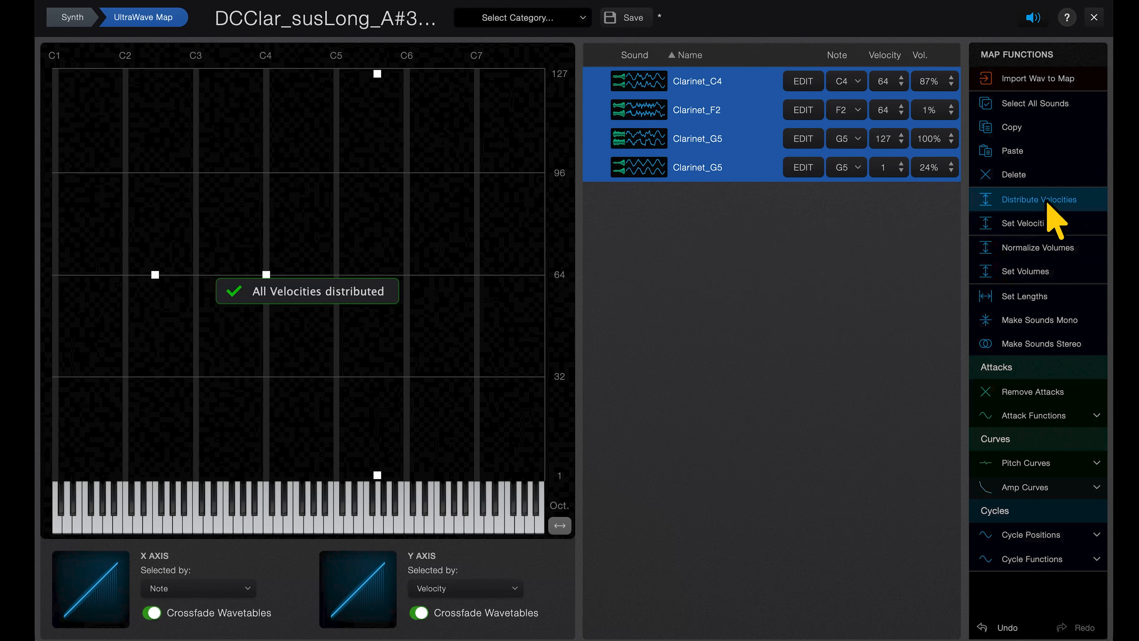
{"action": "left_click", "coordinate": [302, 512]}
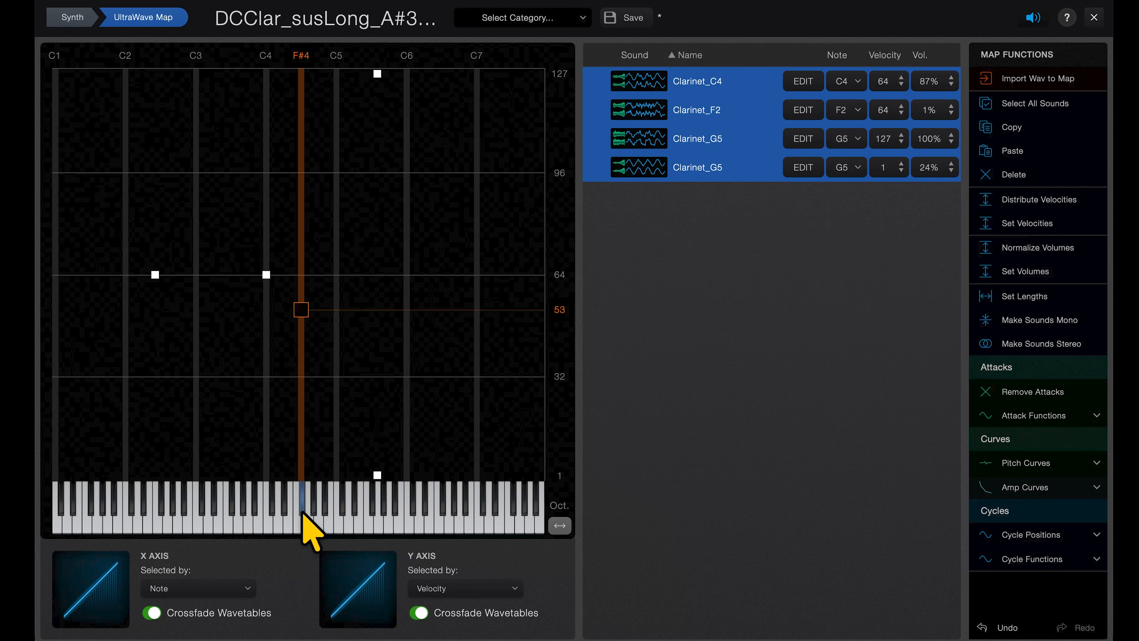
{"action": "left_click", "coordinate": [349, 514]}
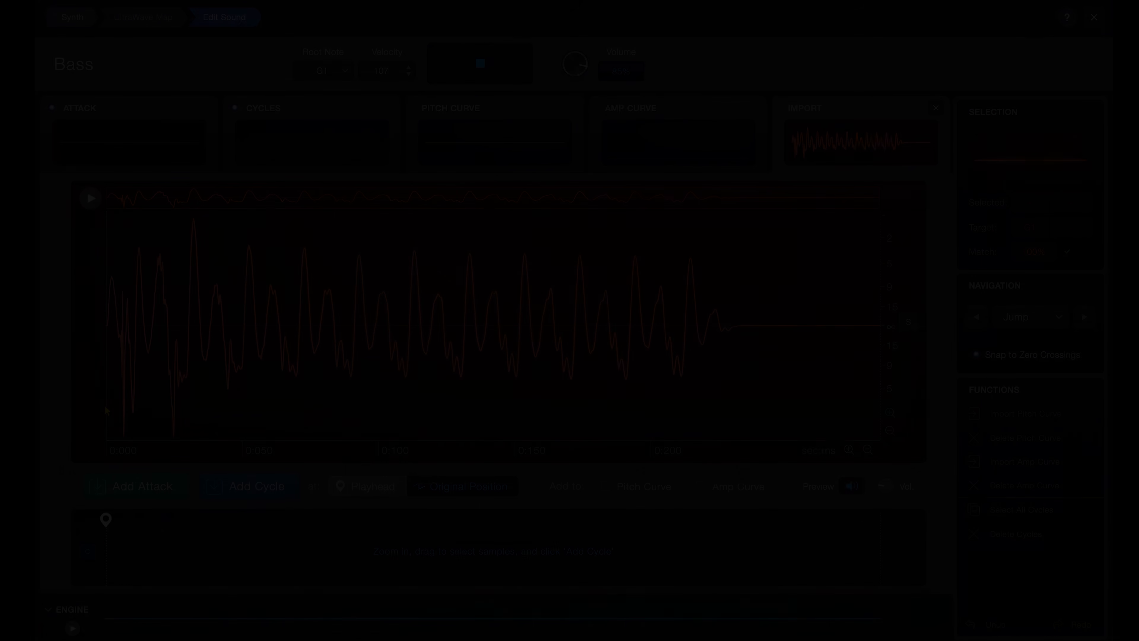
Add the opening section of the Bess waveform as an attack, and add cycles, including a selected single period near its decaying end.
{"action": "left_click_drag", "start_coordinate": [106, 408], "coordinate": [244, 370]}
{"action": "left_click", "coordinate": [157, 485]}
{"action": "left_click", "coordinate": [239, 484]}
{"action": "left_click_drag", "start_coordinate": [575, 350], "coordinate": [630, 347]}
{"action": "left_click", "coordinate": [249, 489]}
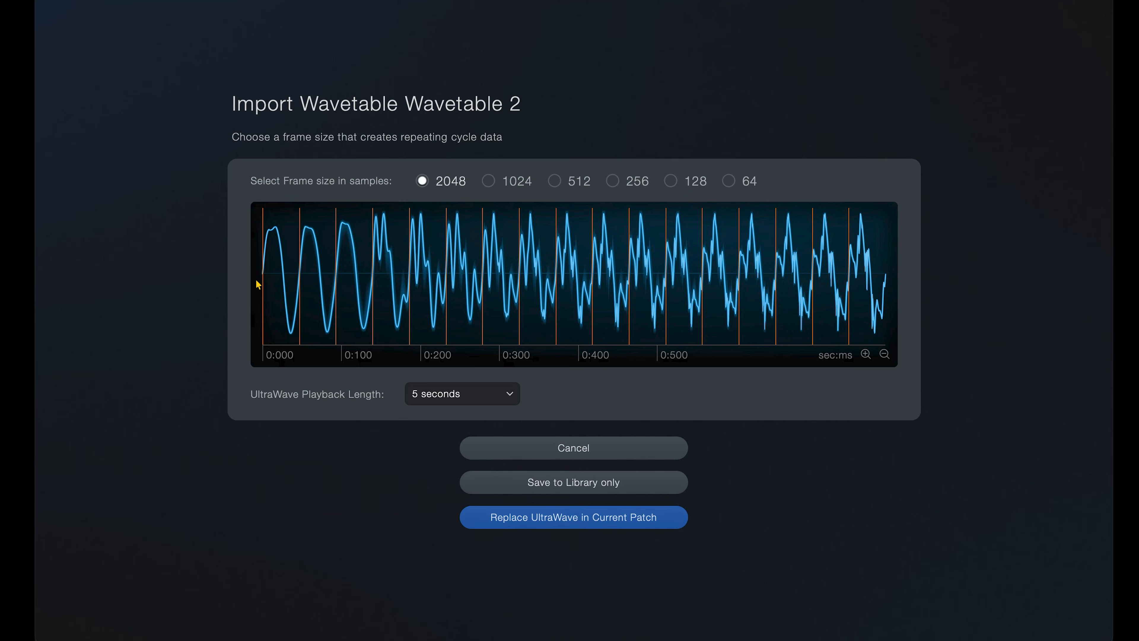
Examine the opening frames of Wavetable 2 closely against the 2048-sample frame size.
{"action": "scroll", "coordinate": [257, 282], "scroll_direction": "up", "scroll_amount": 8}
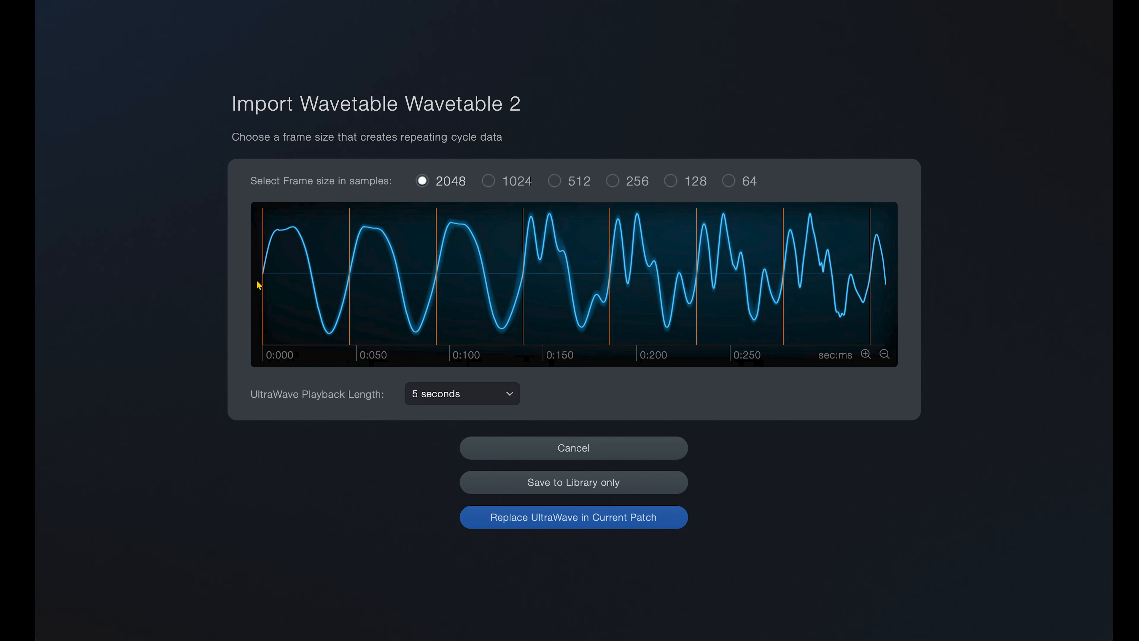